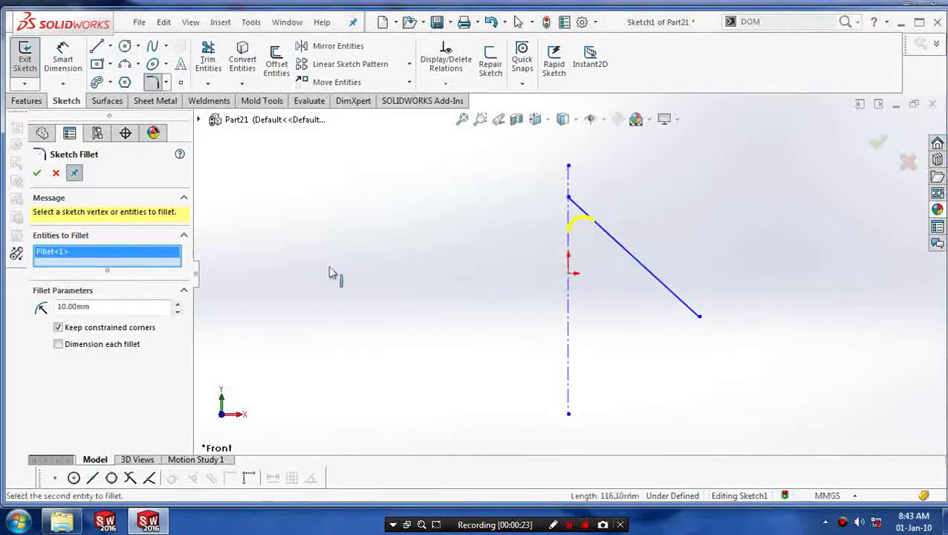
- Round the top corner between the slanted line and the vertical centerline with a 4 mm sketch fillet
click(138, 305)
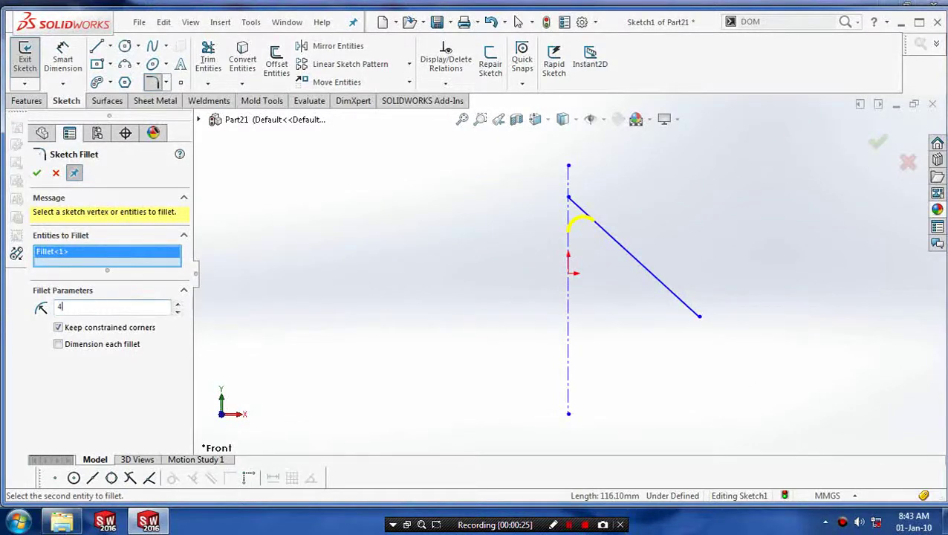
click(36, 173)
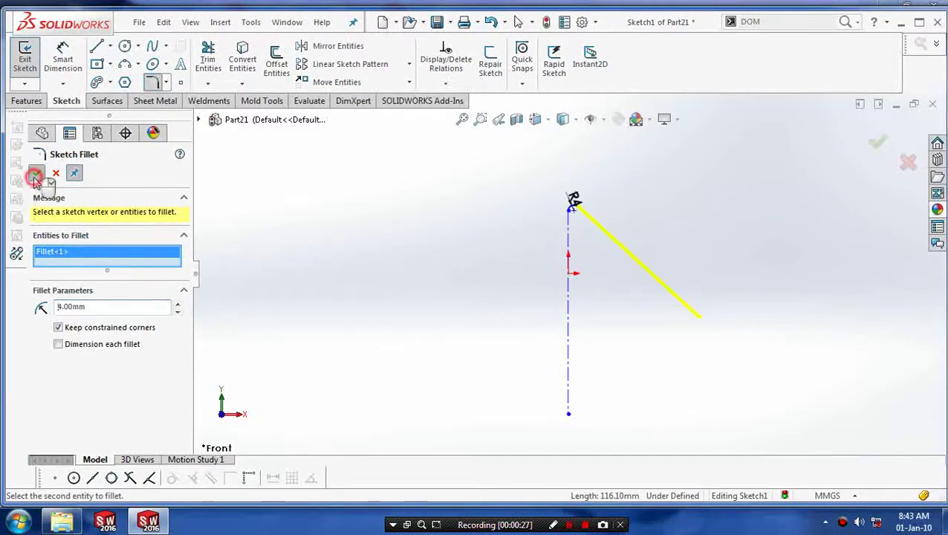
click(37, 174)
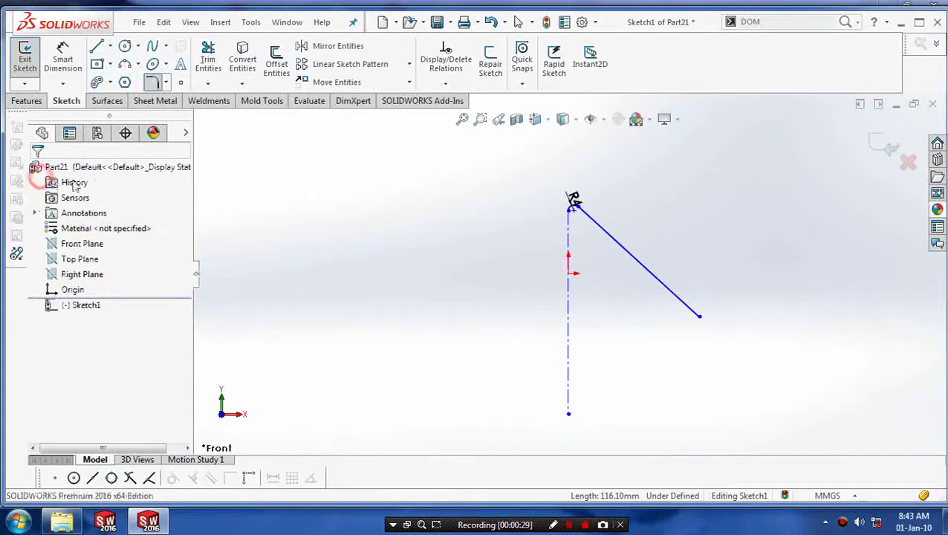
- Revolve Sketch1 360° about the centerline into the cone-shaped Surface-Revolve1
click(106, 103)
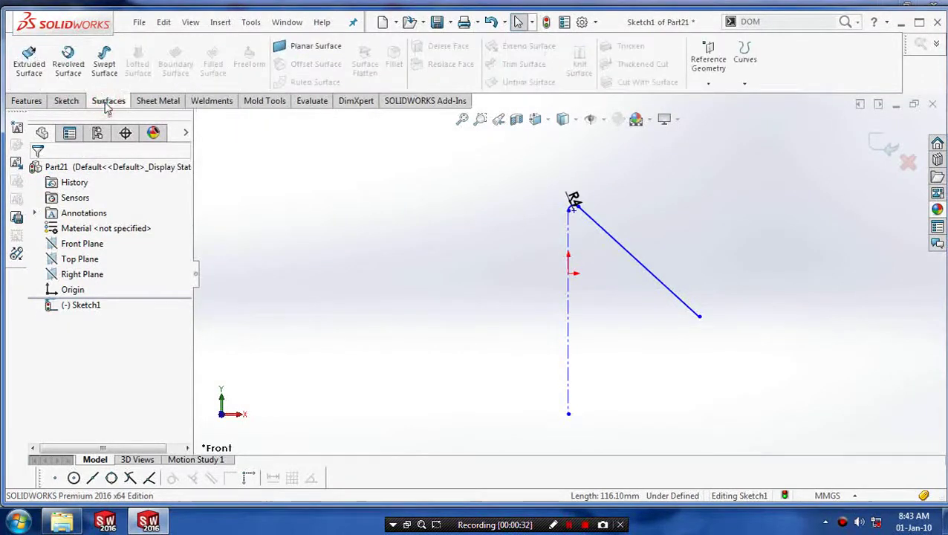
click(67, 64)
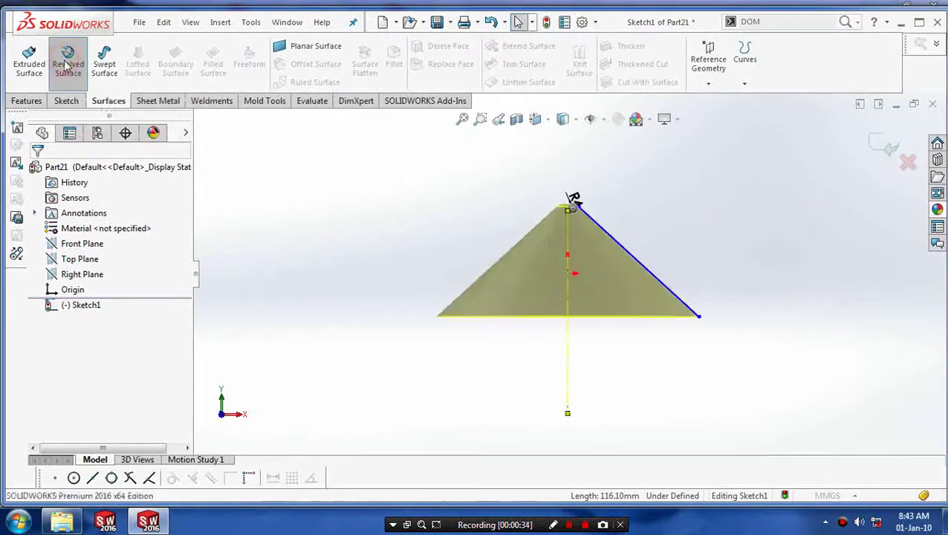
click(38, 174)
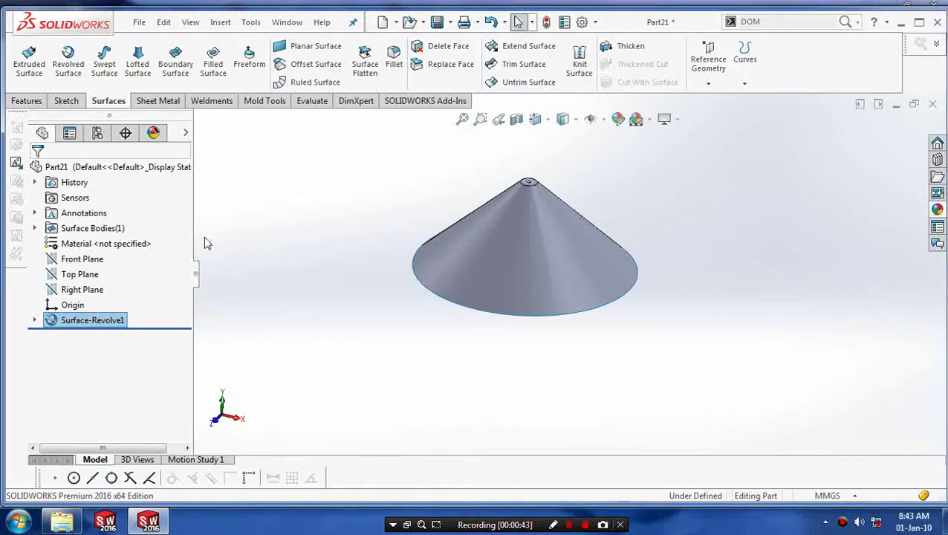
- On the Front Plane, sketch a vertical line from the cone apex to the base centre as Sketch2
right_click(84, 259)
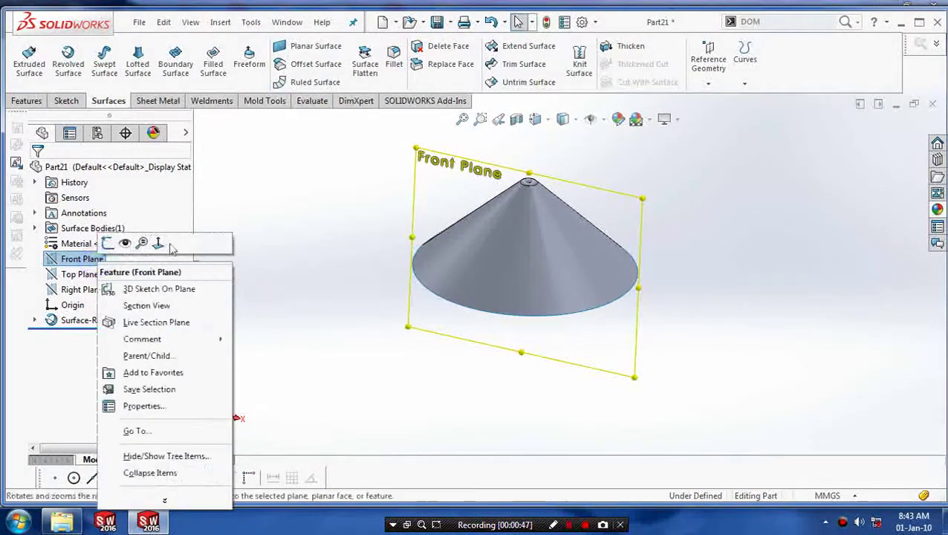
click(159, 245)
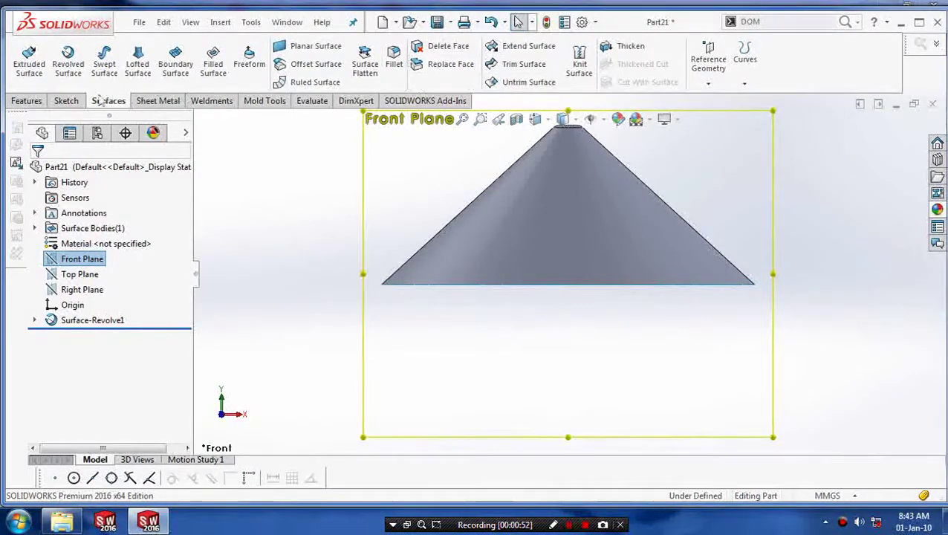
click(74, 100)
click(110, 46)
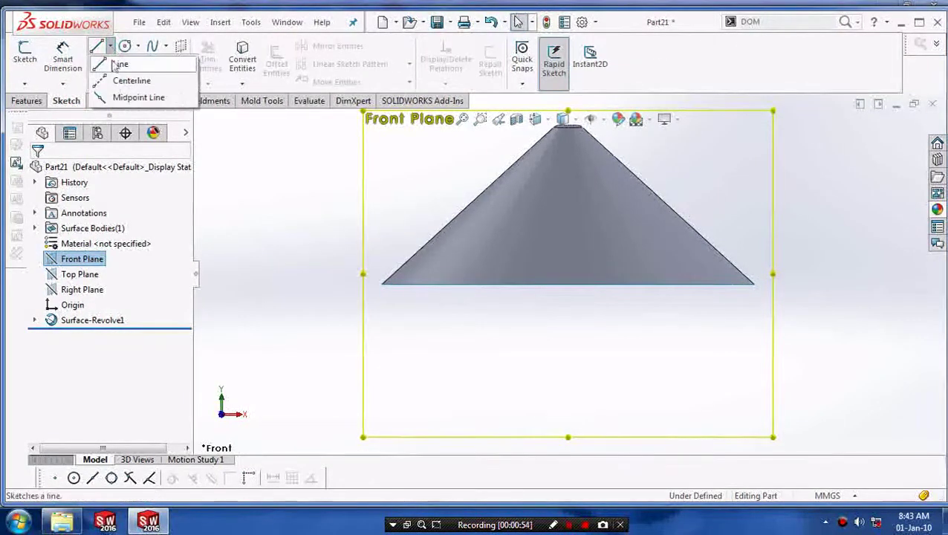
click(125, 65)
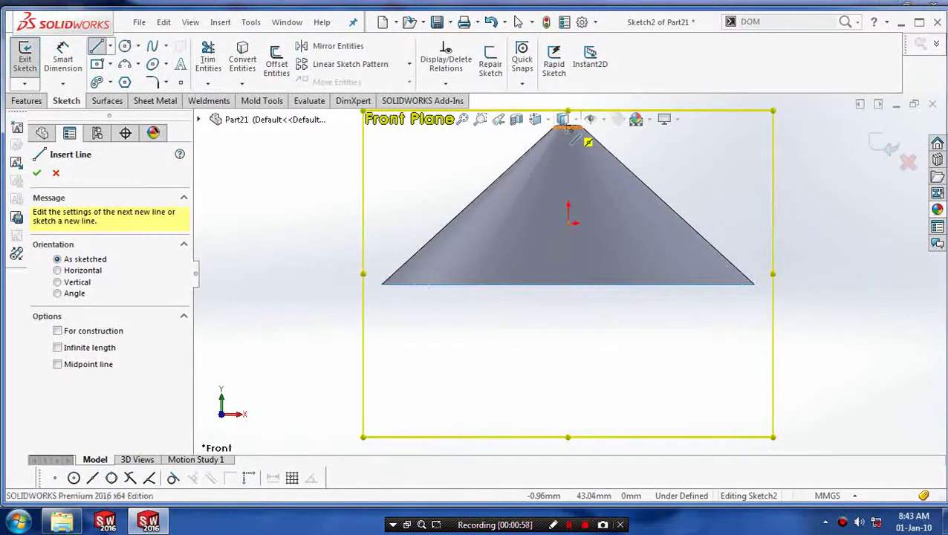
scroll(569, 141, down, 3)
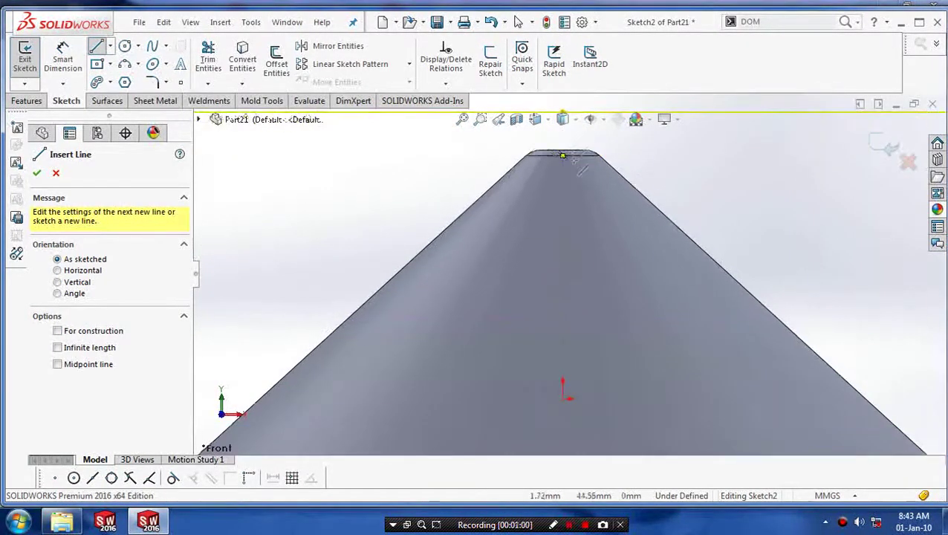
click(563, 155)
scroll(566, 298, up, 5)
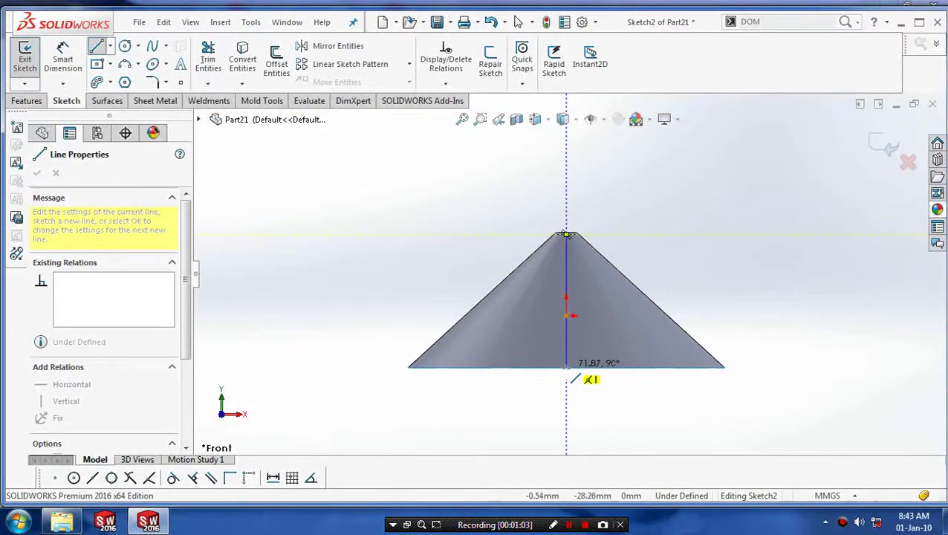
click(566, 367)
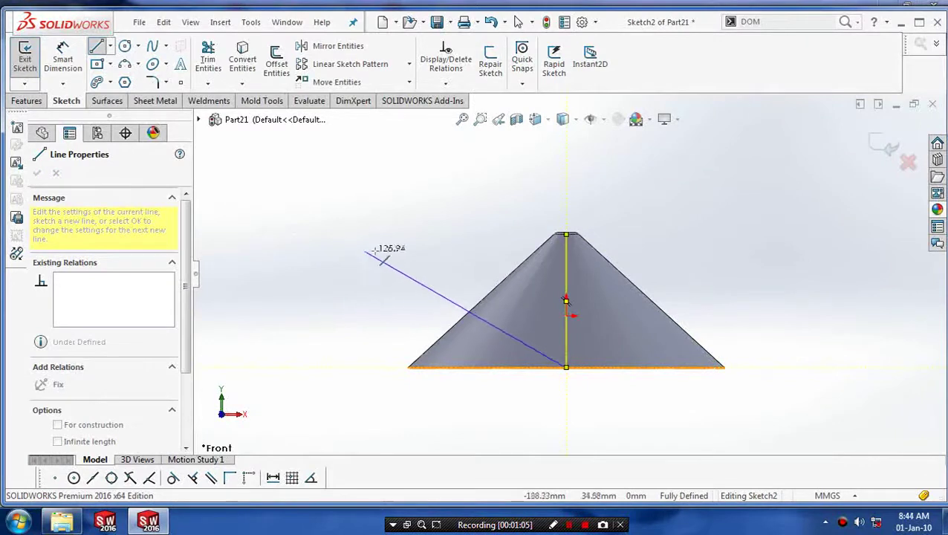
key(Escape)
key(Escape)
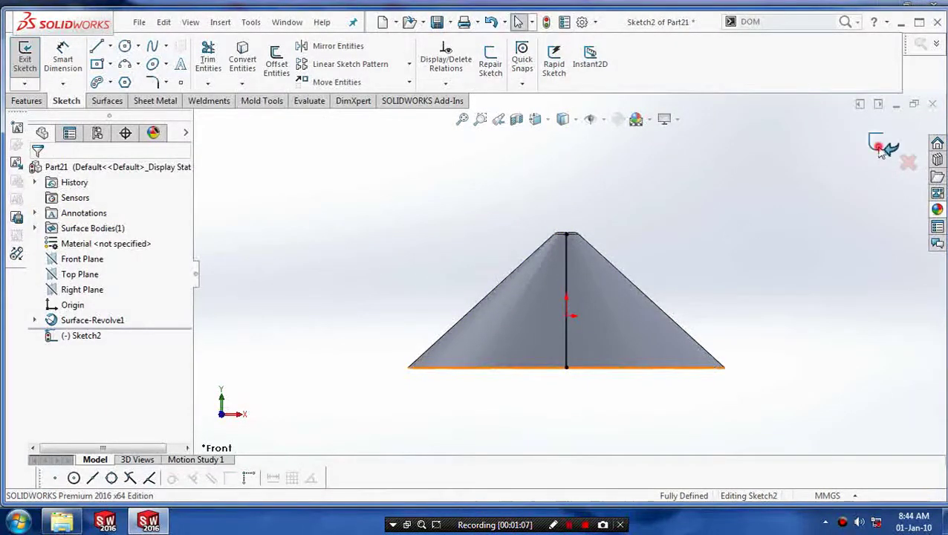
click(880, 149)
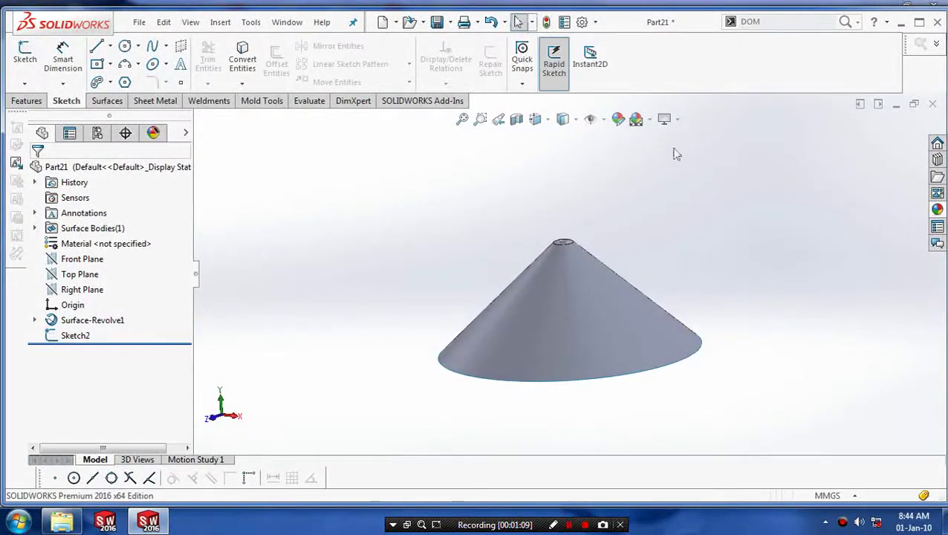
- Project Sketch2's line onto the cone face to create Curve1
click(110, 102)
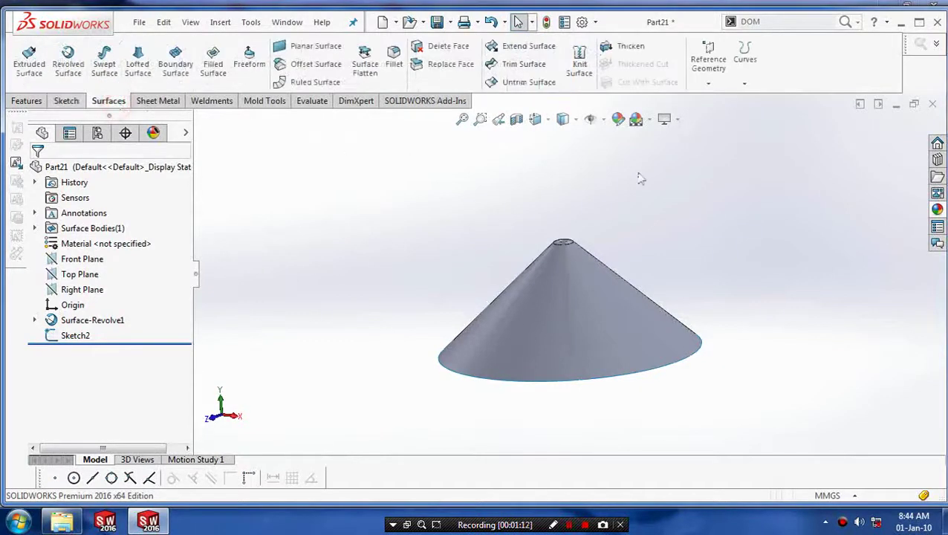
click(743, 79)
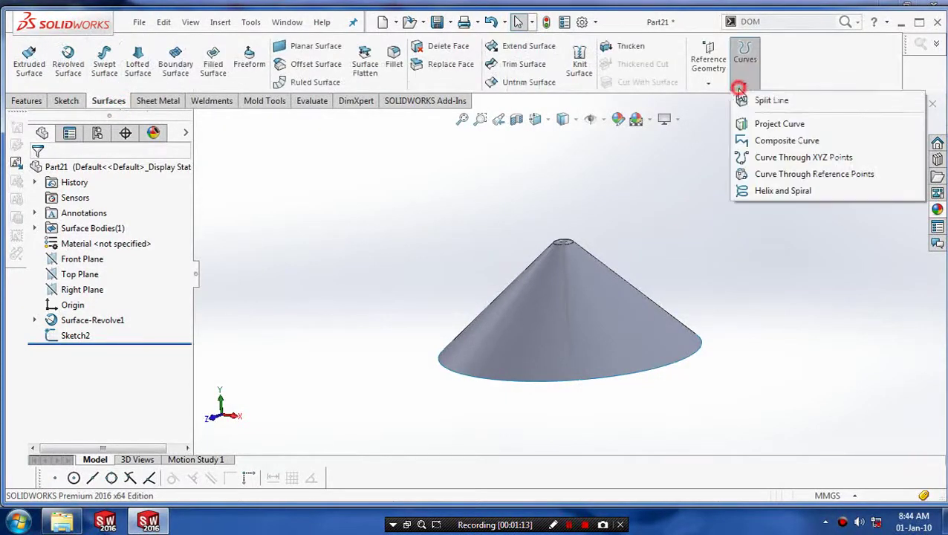
click(765, 123)
click(568, 316)
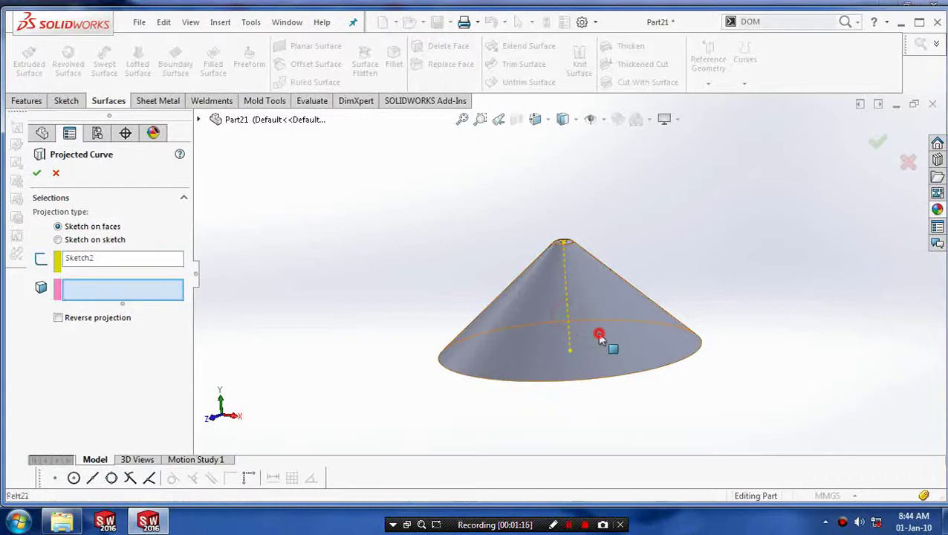
click(599, 332)
click(871, 142)
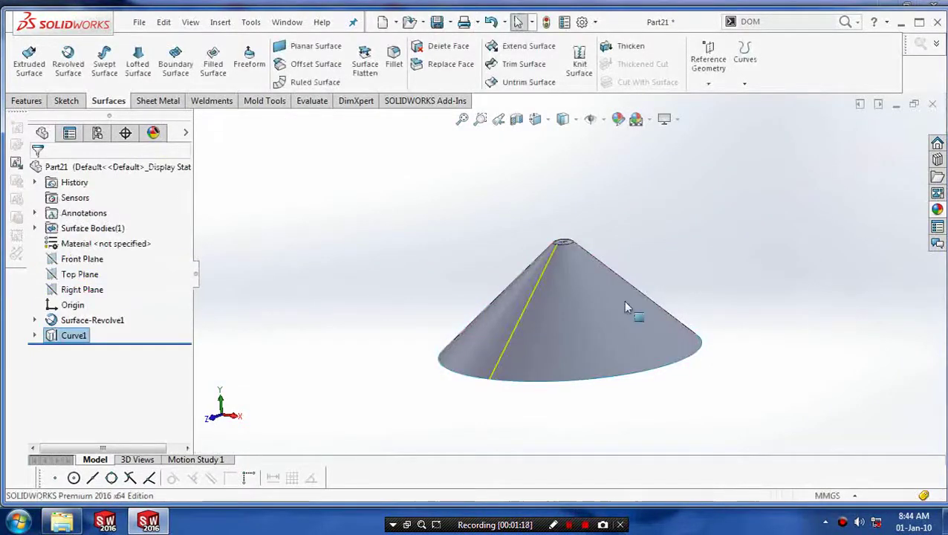
mouse_move(628, 311)
middle_down()
mouse_move(461, 383)
mouse_move(489, 355)
mouse_move(475, 346)
middle_up()
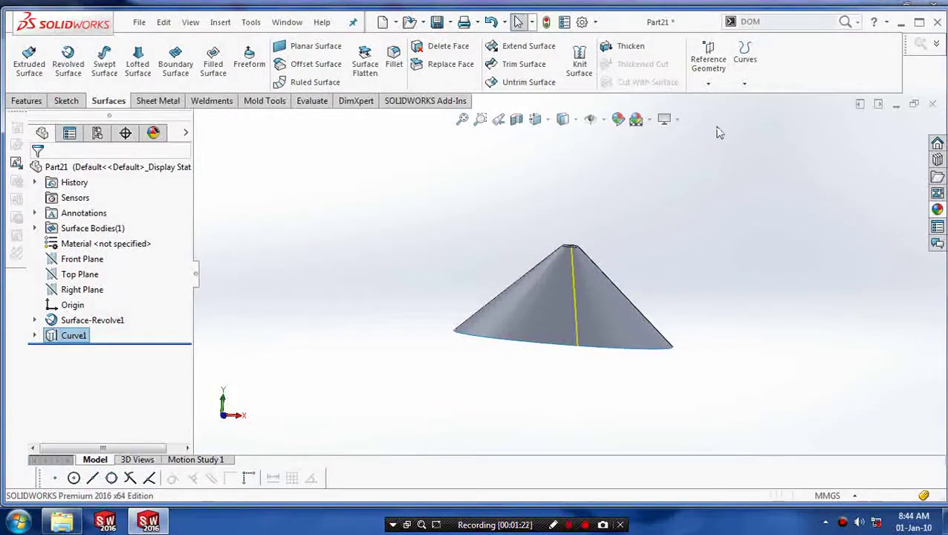
click(708, 83)
- Create Plane1 through Curve1's rim endpoint, perpendicular to the curve
click(698, 99)
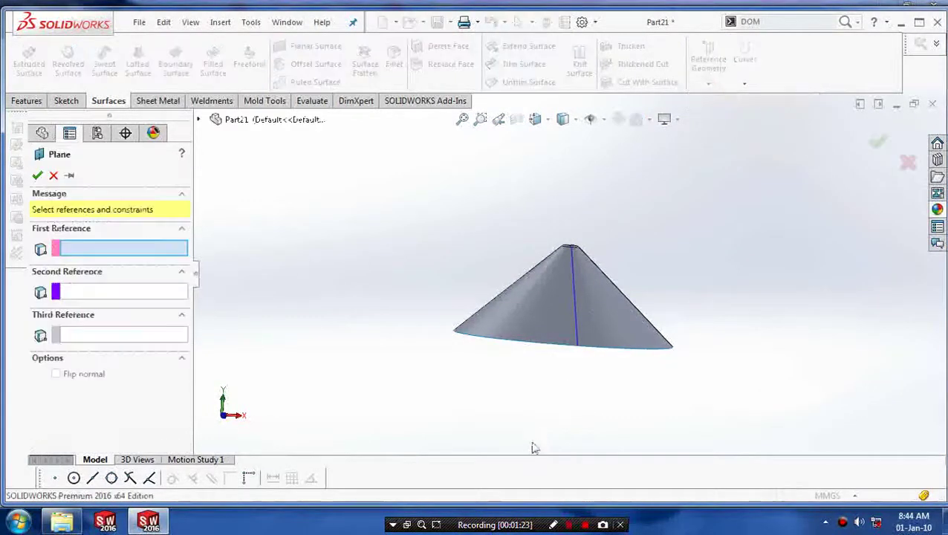
scroll(532, 448, down, 3)
click(597, 264)
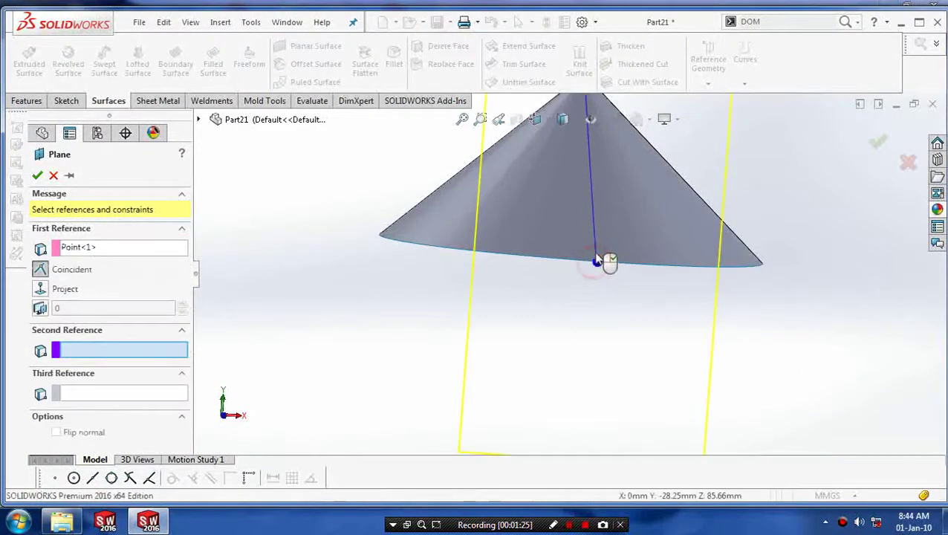
click(598, 257)
scroll(565, 313, up, 3)
middle_drag(513, 339, 206, 232)
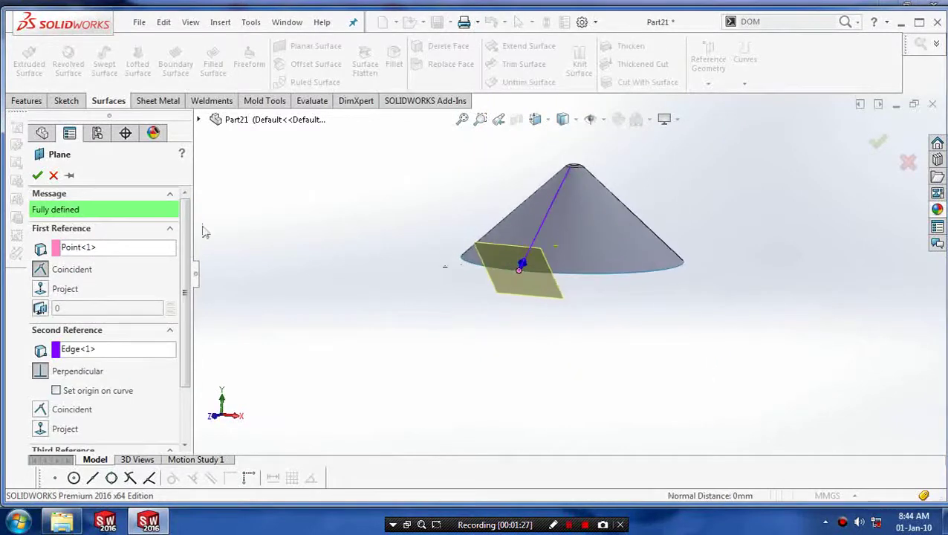
click(38, 174)
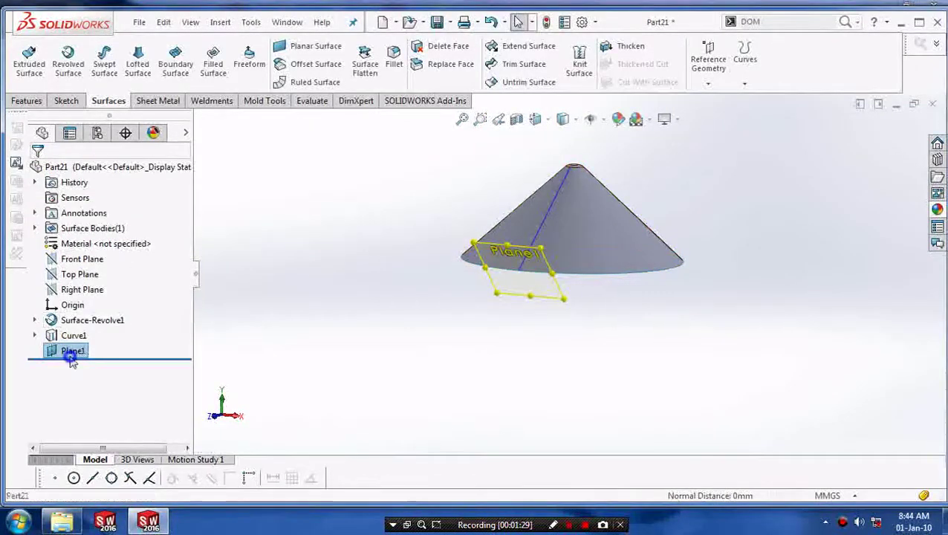
- Orient the view normal to Plane1
right_click(64, 349)
click(131, 198)
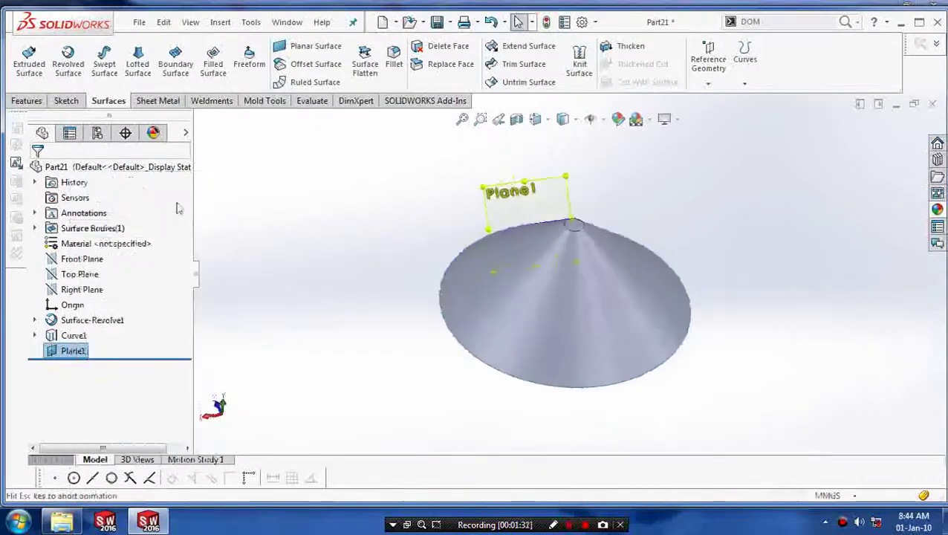
scroll(565, 238, down, 4)
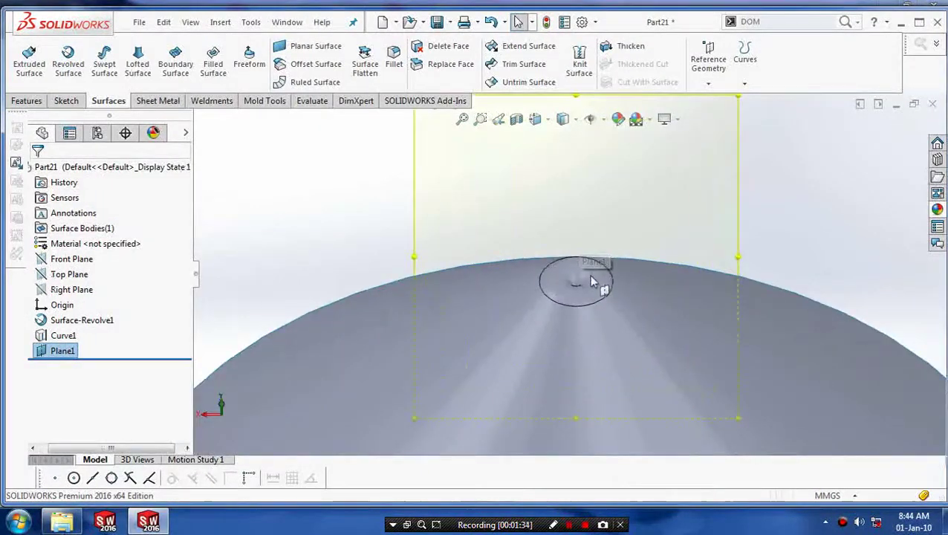
scroll(594, 282, up, 3)
middle_drag(594, 309, 579, 301)
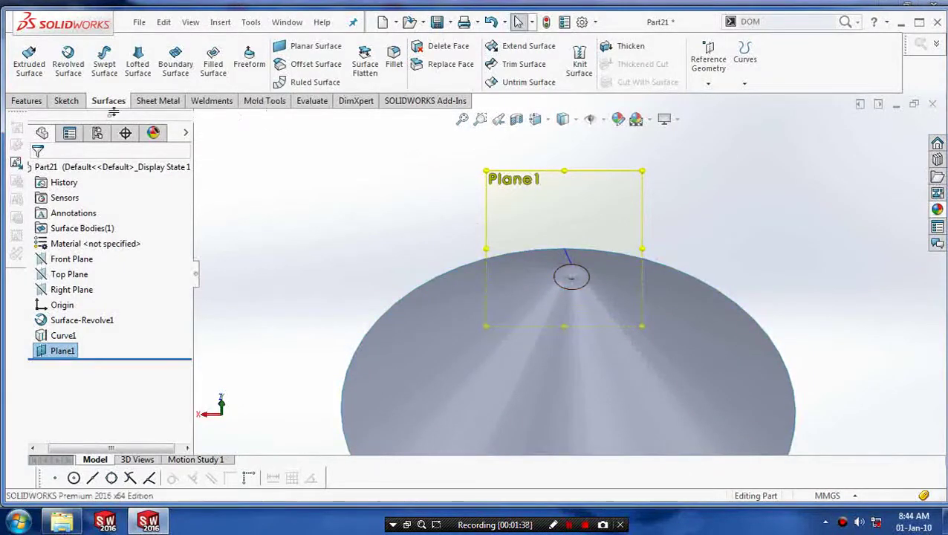
- Draw a small circle on Plane1 centred at Curve1's rim endpoint
click(66, 101)
click(124, 46)
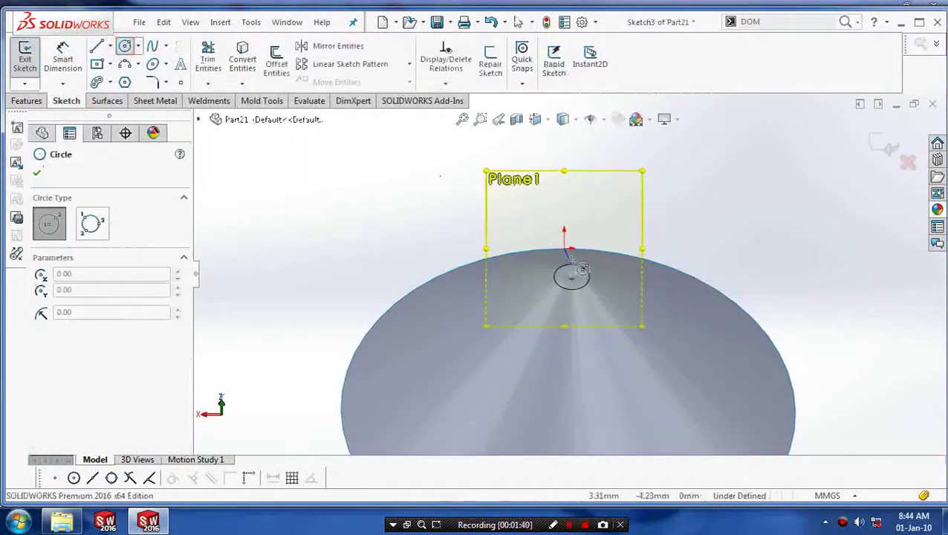
scroll(577, 263, down, 5)
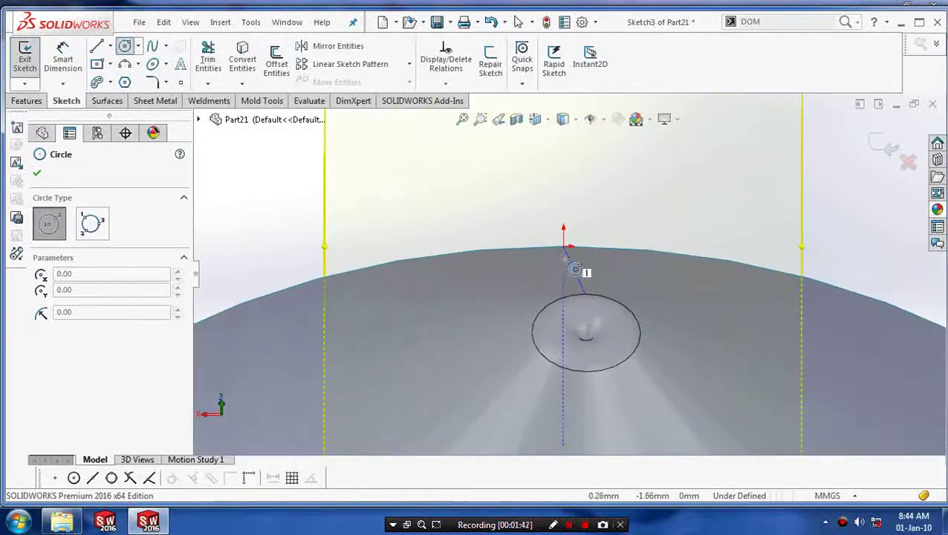
click(562, 257)
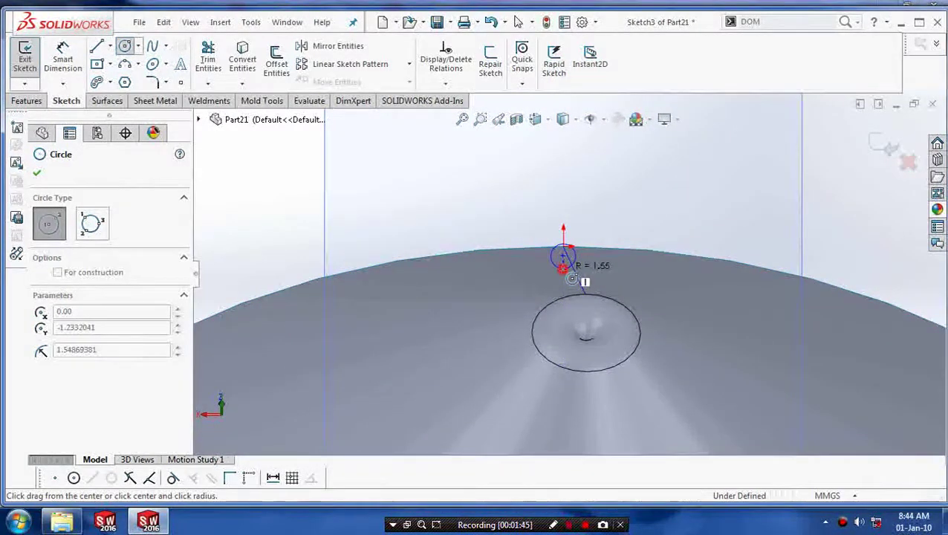
click(565, 269)
click(37, 175)
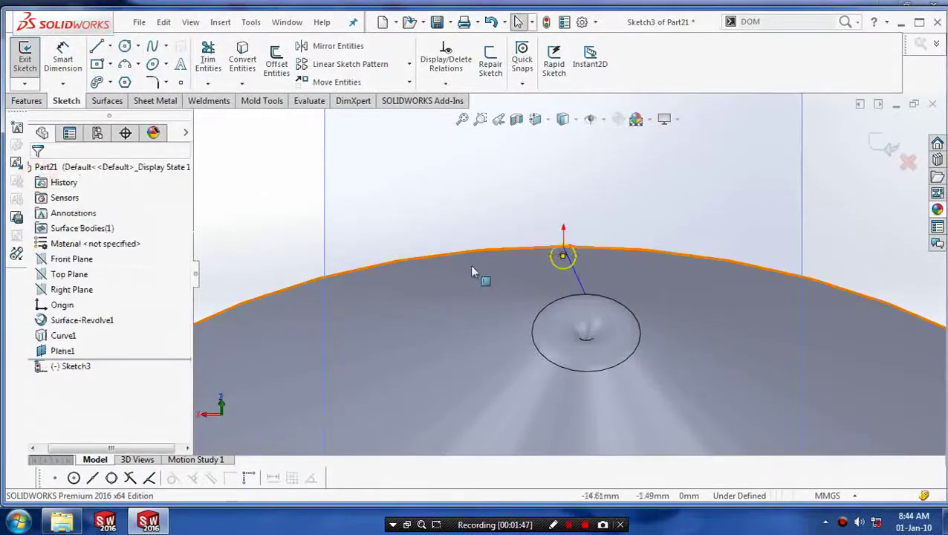
- Close Sketch3 and view Plane1 from the side
middle_drag(603, 300, 604, 306)
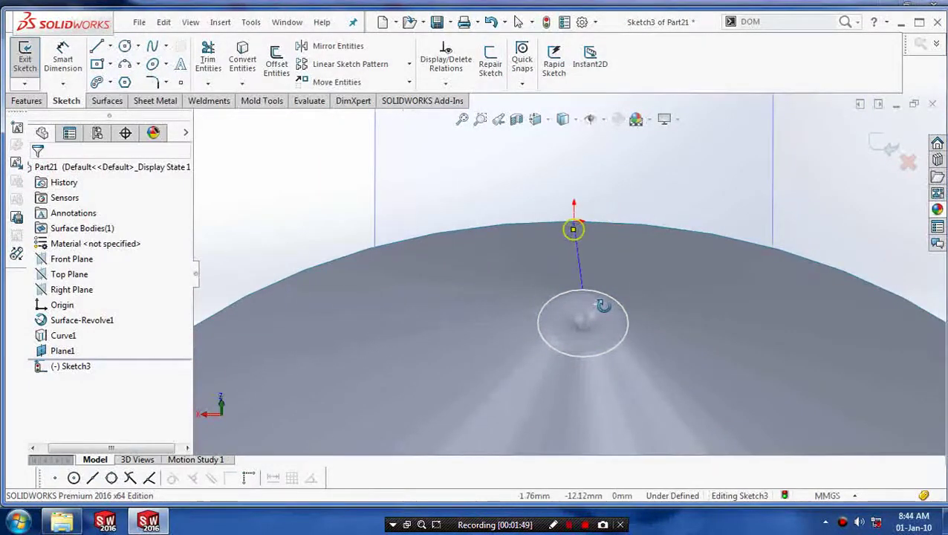
scroll(572, 278, up, 5)
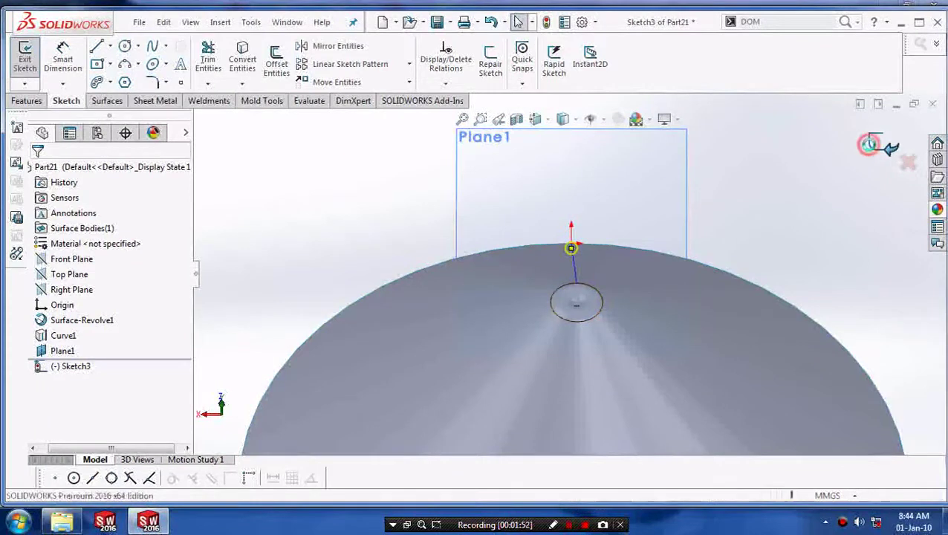
key(ctrl+b)
middle_drag(698, 312, 746, 323)
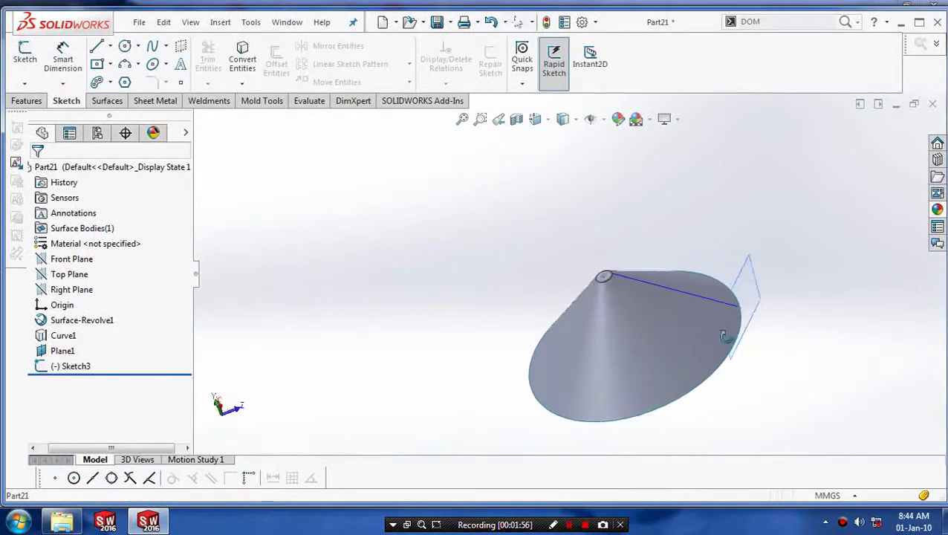
scroll(750, 327, down, 1)
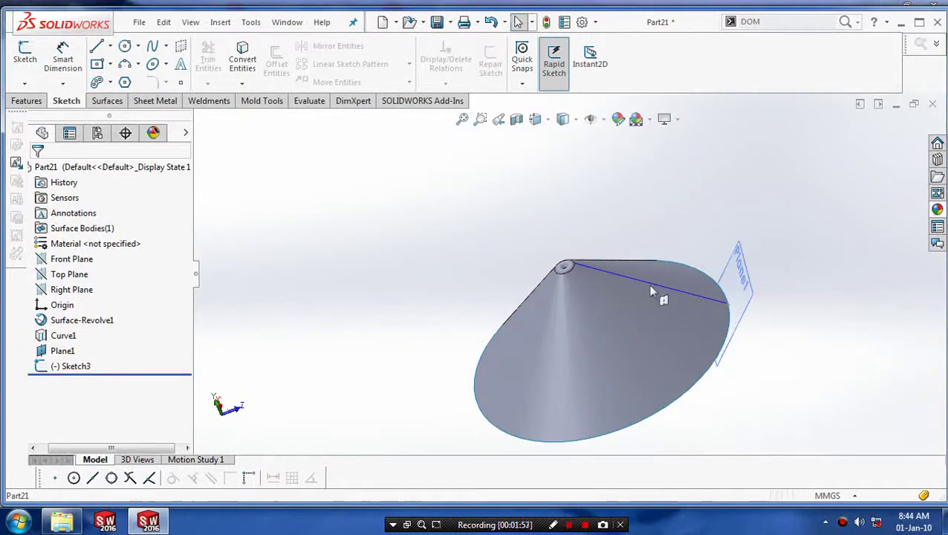
- Sweep Sketch3's circle along Curve1 to create the tube Surface-Sweep1
click(107, 101)
click(104, 58)
scroll(711, 325, down, 2)
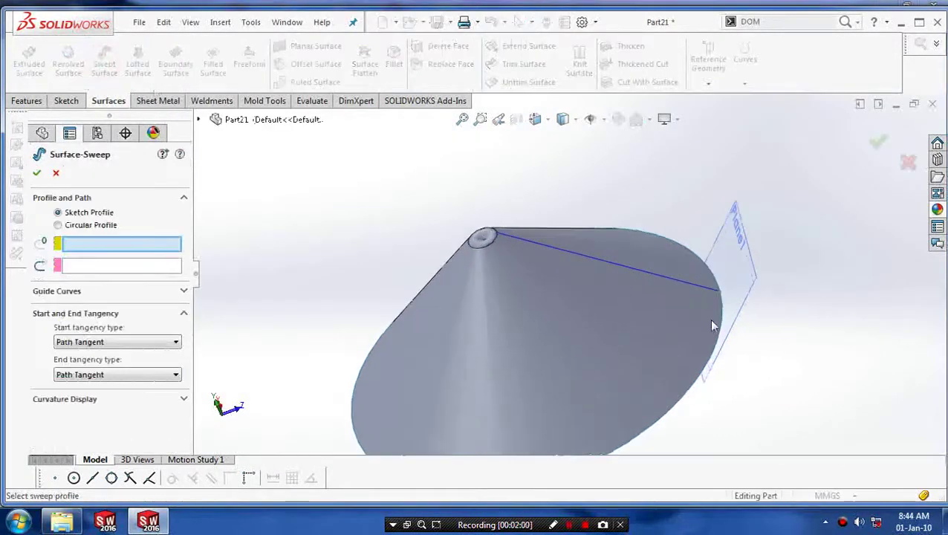
scroll(711, 325, down, 3)
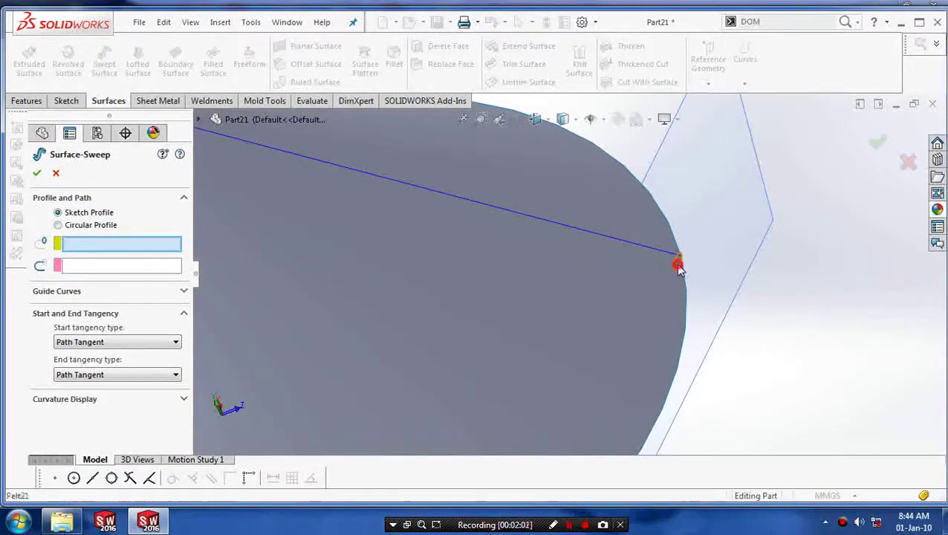
click(677, 266)
click(640, 246)
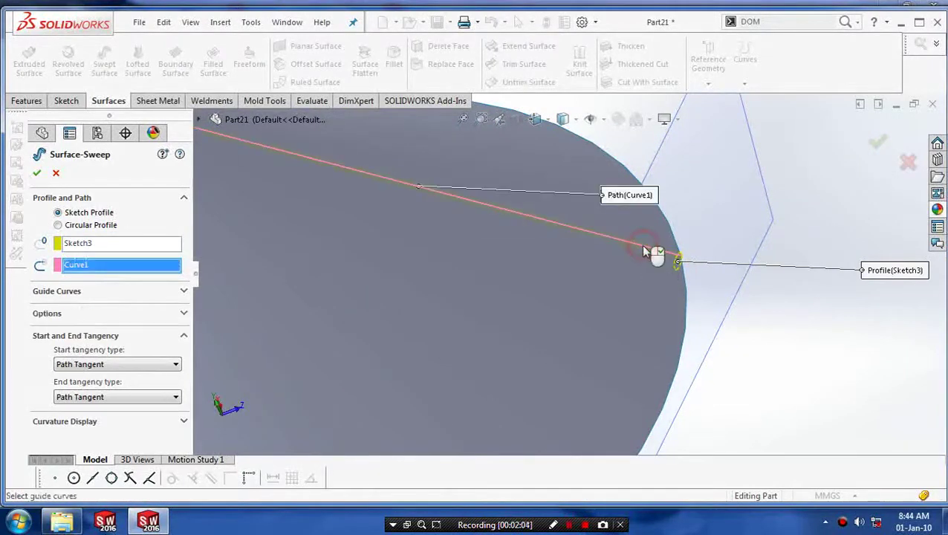
scroll(580, 285, up, 2)
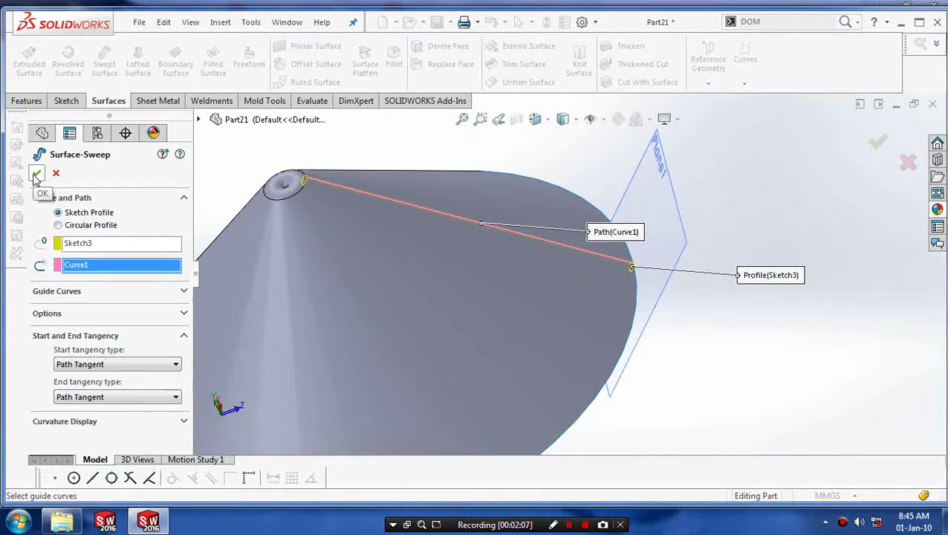
click(36, 175)
- Inspect the end of the sweep and hide Plane1
scroll(246, 249, up, 2)
middle_drag(247, 249, 536, 266)
scroll(619, 279, down, 4)
scroll(668, 305, down, 3)
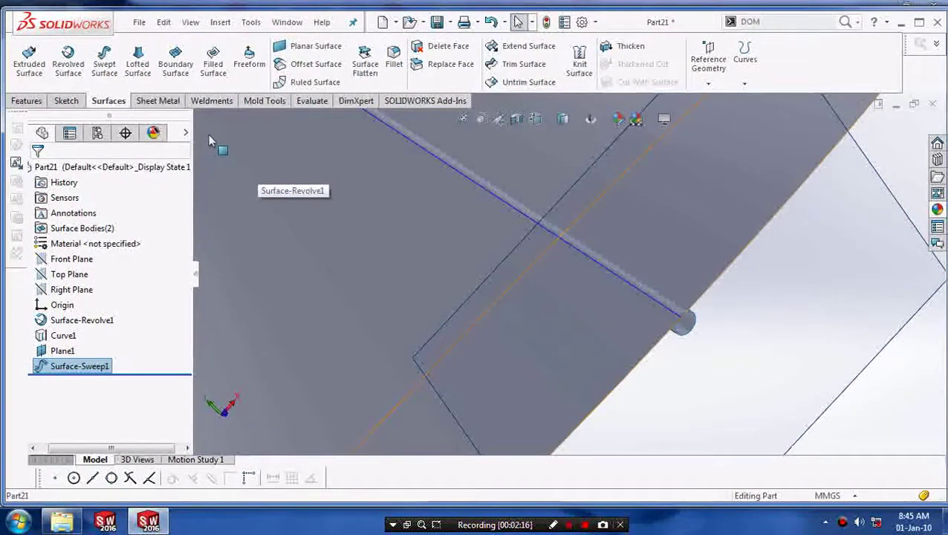
scroll(760, 333, up, 5)
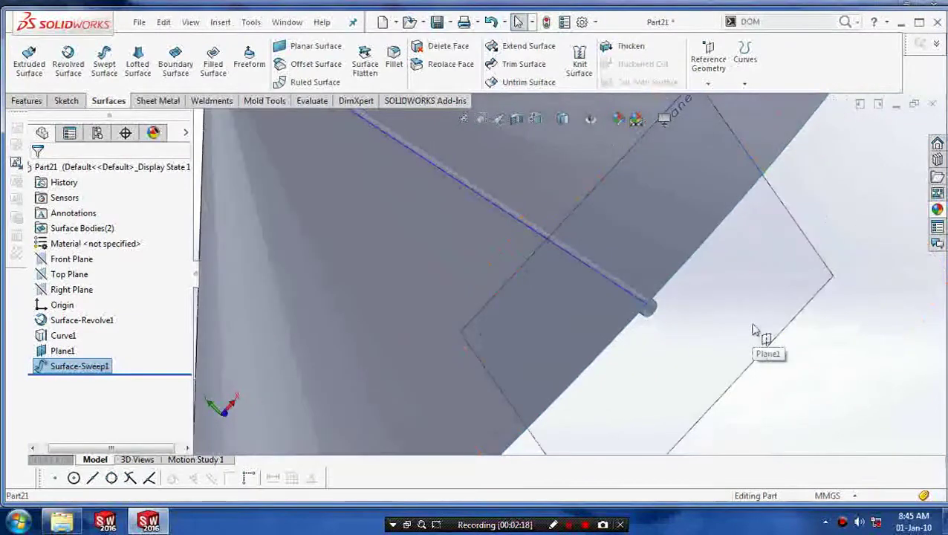
middle_drag(759, 297, 750, 300)
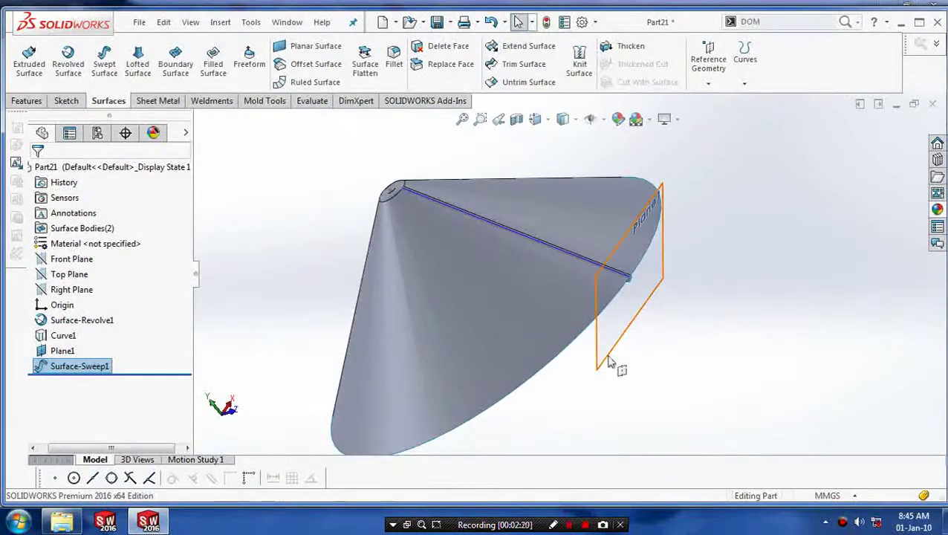
right_click(608, 362)
click(649, 262)
middle_drag(649, 297, 632, 330)
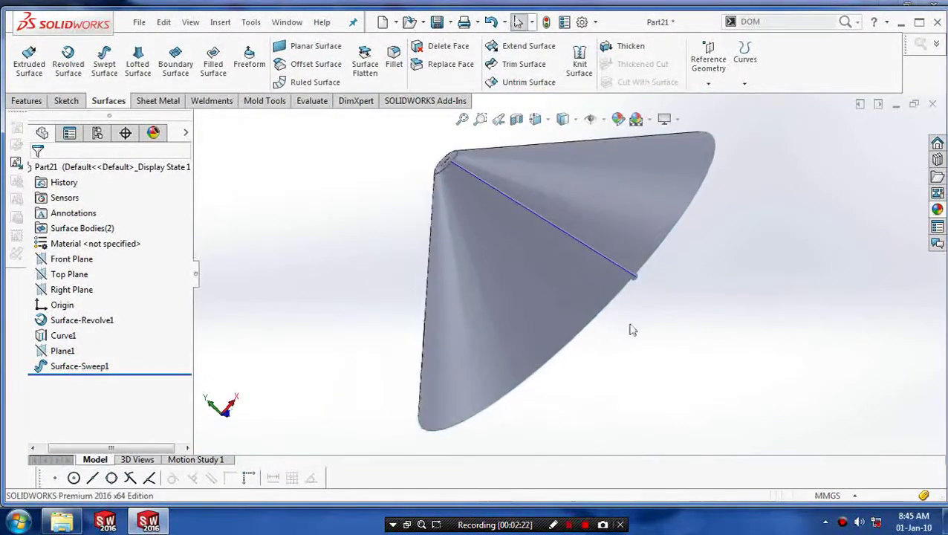
- Mutually trim Surface-Revolve1 and Surface-Sweep1, removing Surface-Sweep1-Trim0, to make Surface-Trim1
key(f)
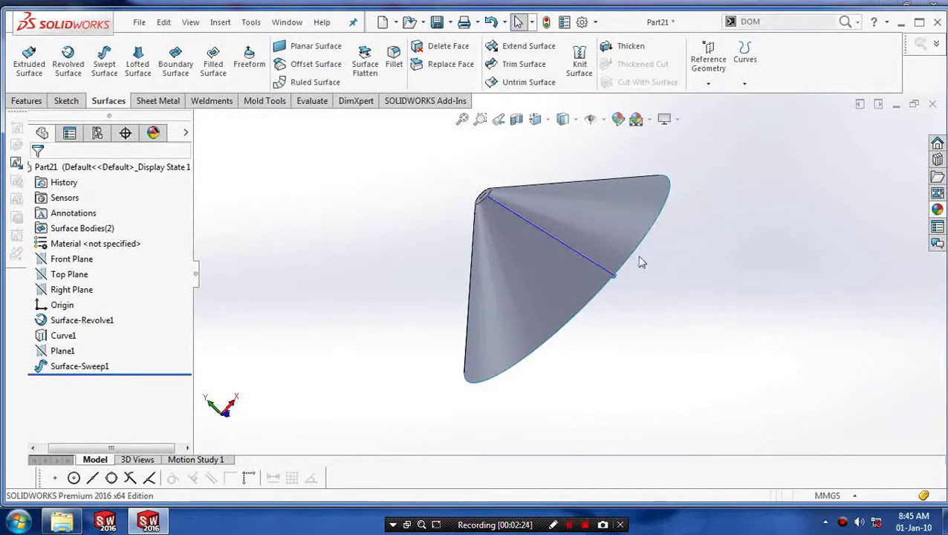
middle_drag(642, 261, 616, 190)
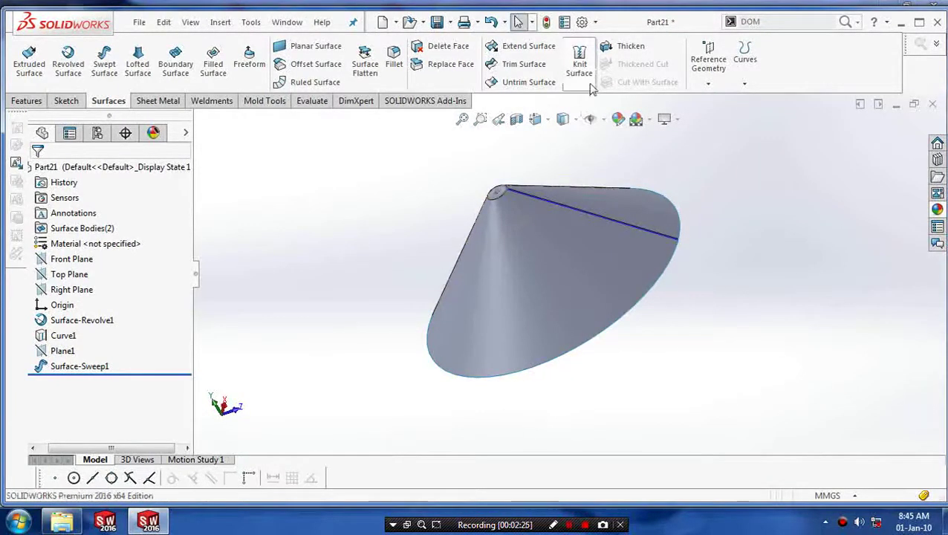
click(524, 64)
click(567, 282)
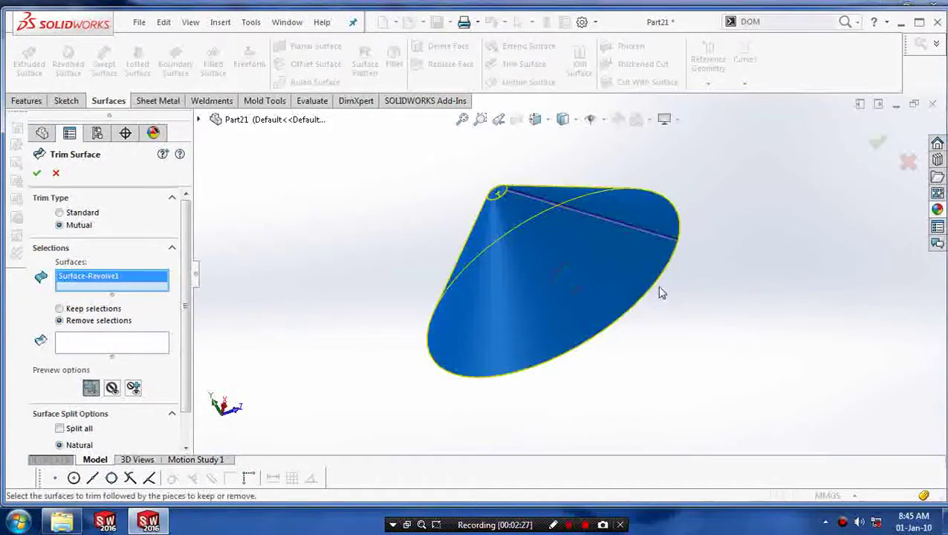
scroll(661, 289, down, 2)
scroll(665, 286, down, 10)
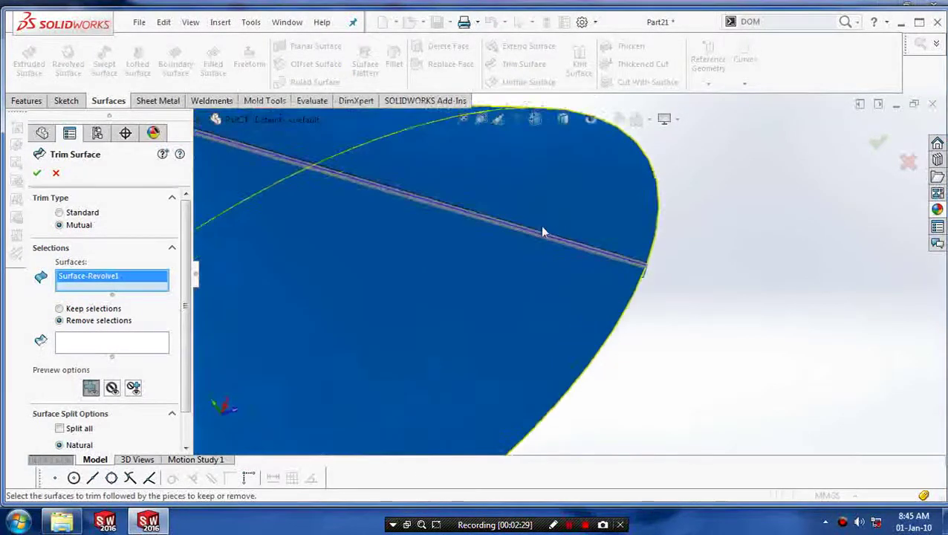
click(543, 259)
click(90, 353)
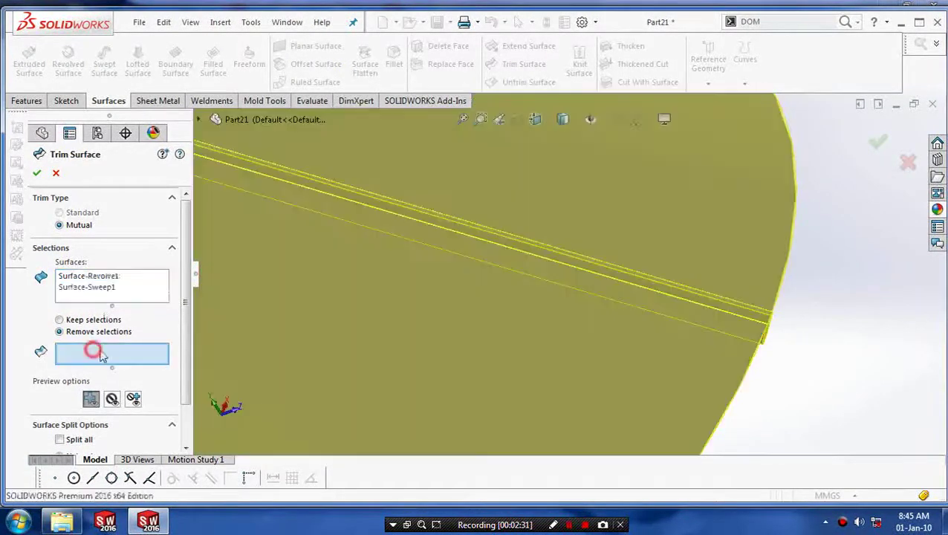
middle_drag(682, 396, 686, 357)
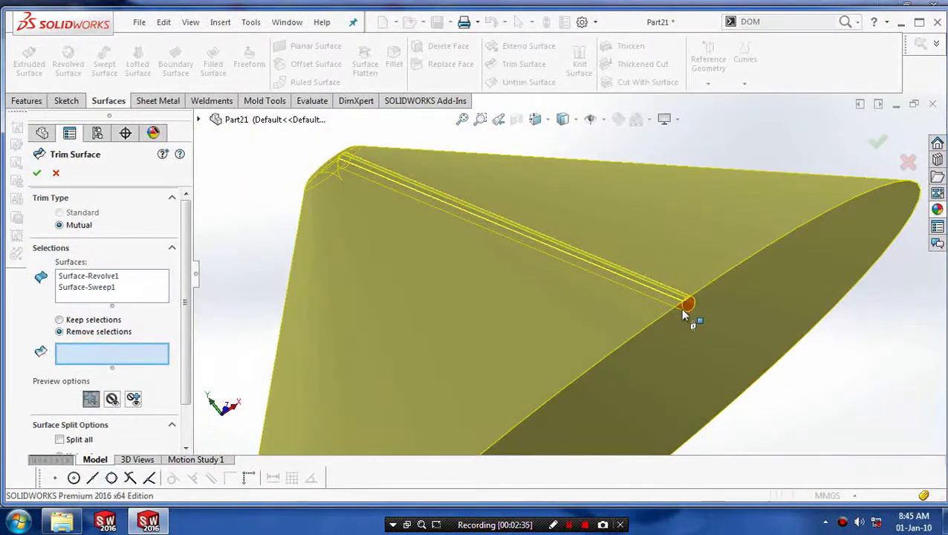
click(682, 314)
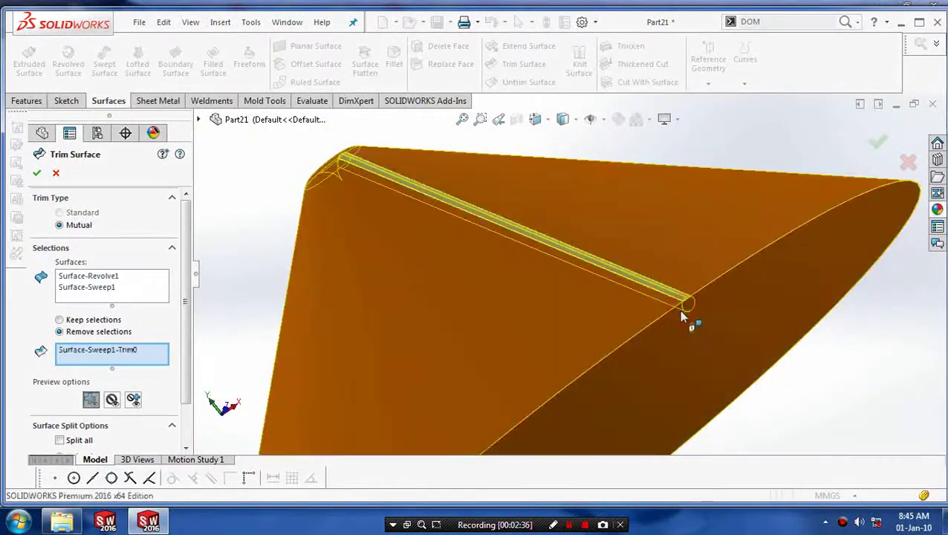
scroll(565, 357, up, 2)
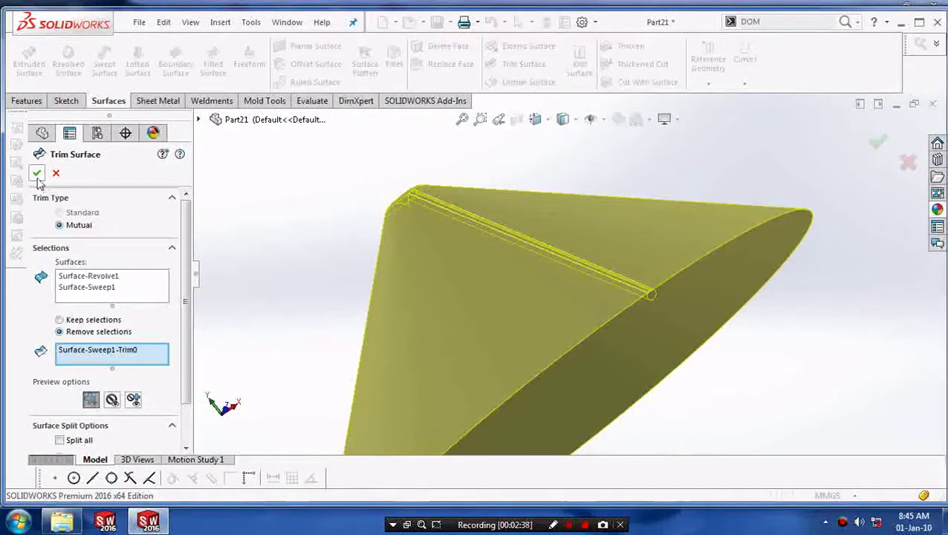
click(36, 172)
middle_drag(357, 275, 134, 324)
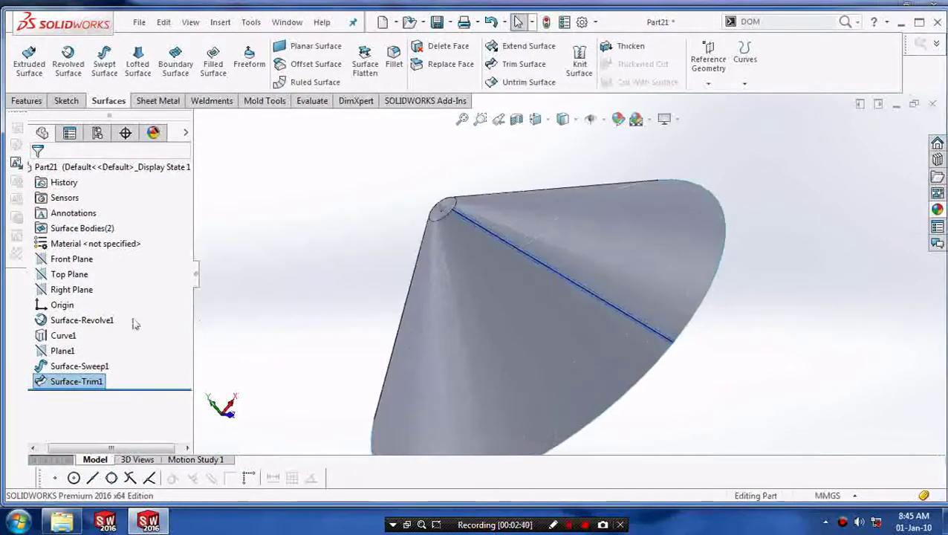
- Expand Surface-Sweep1 and show its Sketch3
right_click(80, 368)
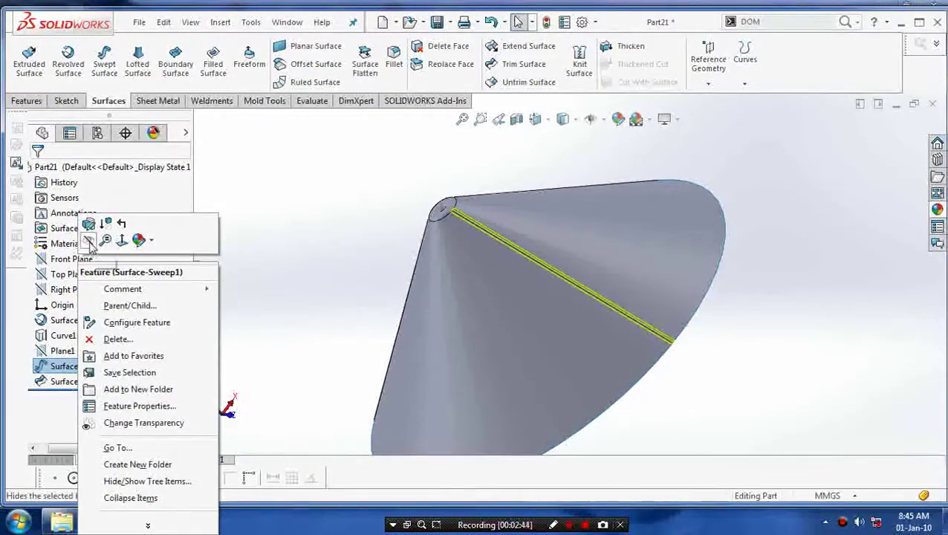
click(89, 241)
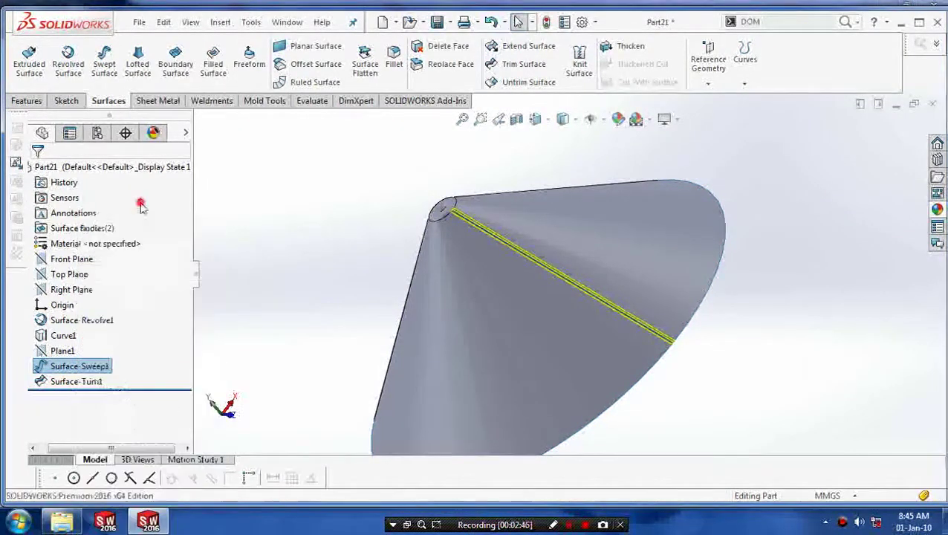
click(30, 366)
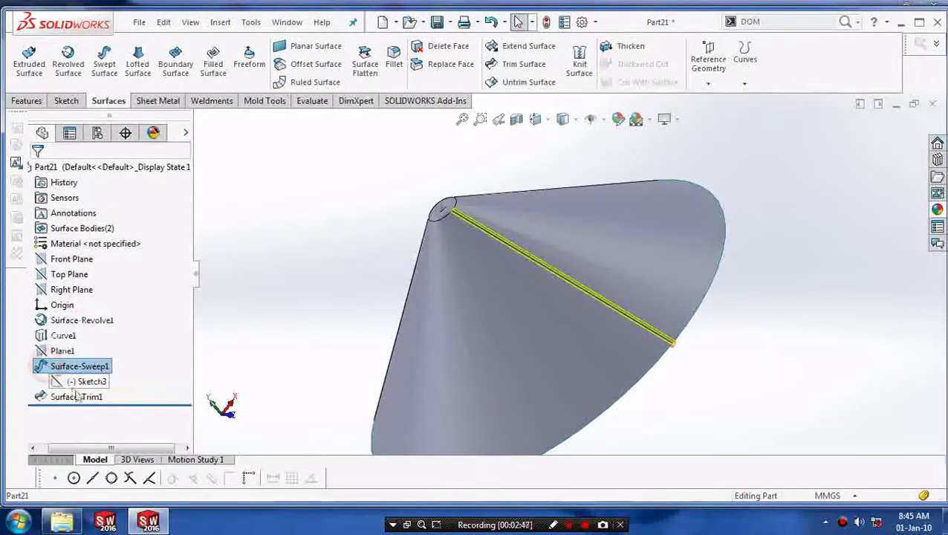
right_click(87, 382)
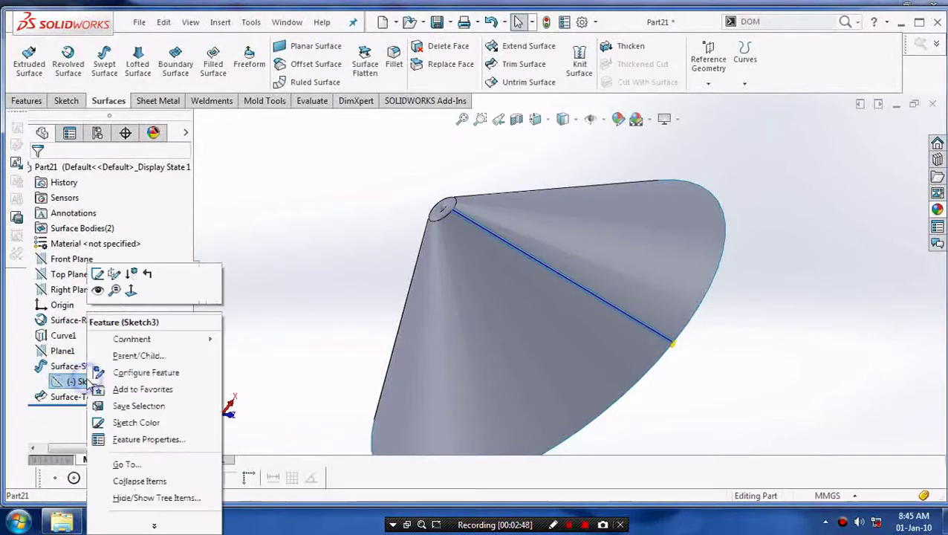
click(102, 292)
- Hide Curve1 along the rib line
middle_drag(401, 280, 409, 247)
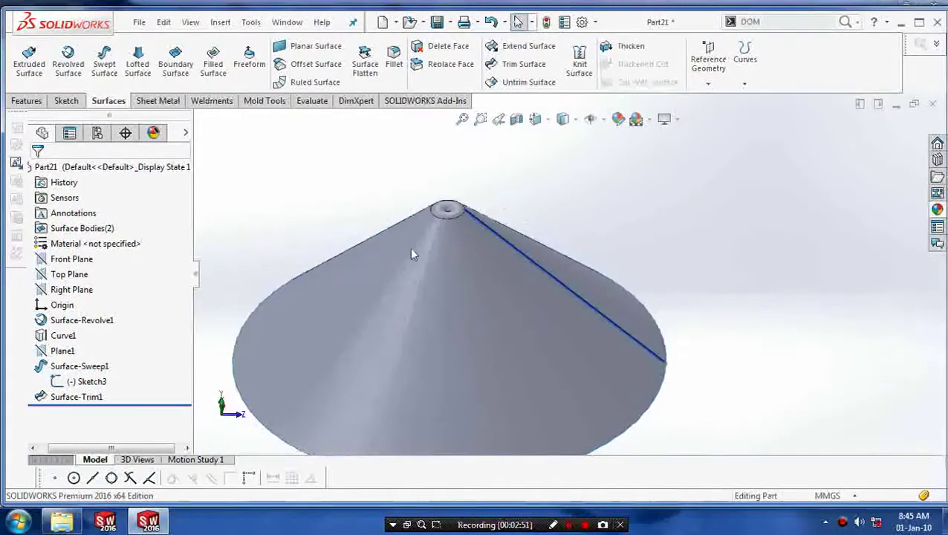
scroll(555, 261, down, 5)
scroll(543, 290, down, 5)
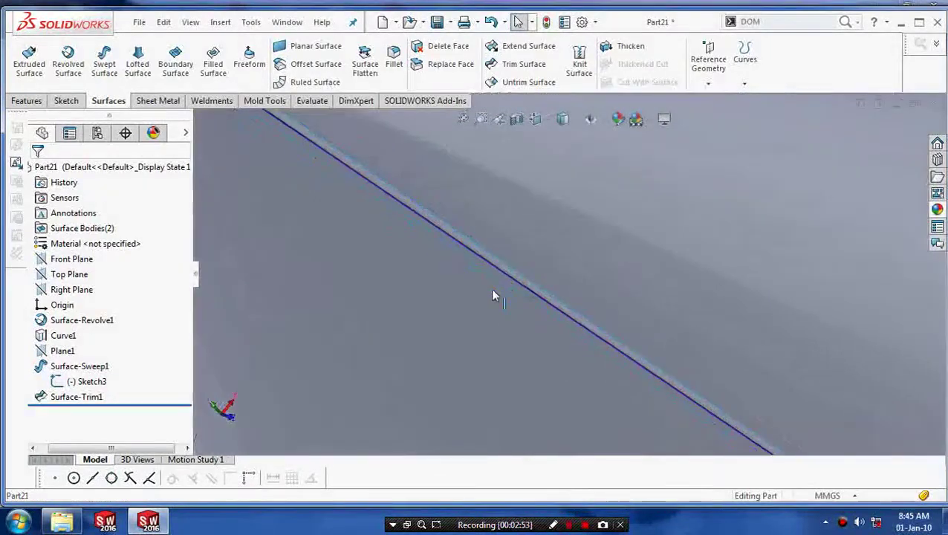
scroll(520, 287, down, 3)
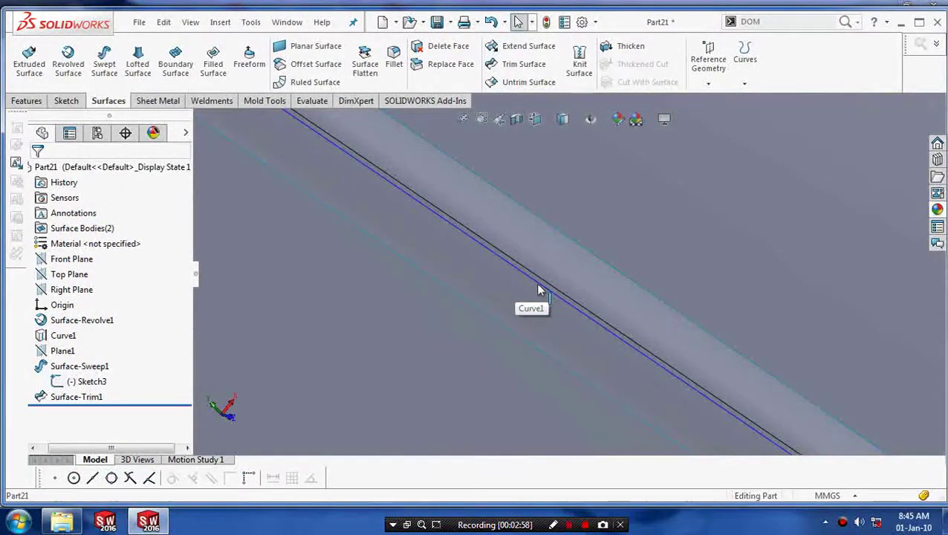
click(543, 290)
right_click(546, 287)
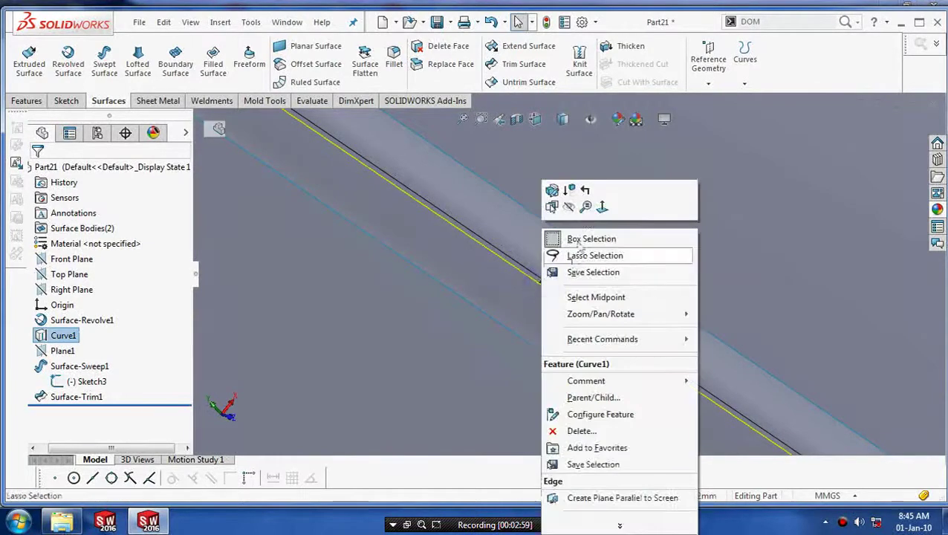
click(567, 205)
scroll(565, 292, up, 10)
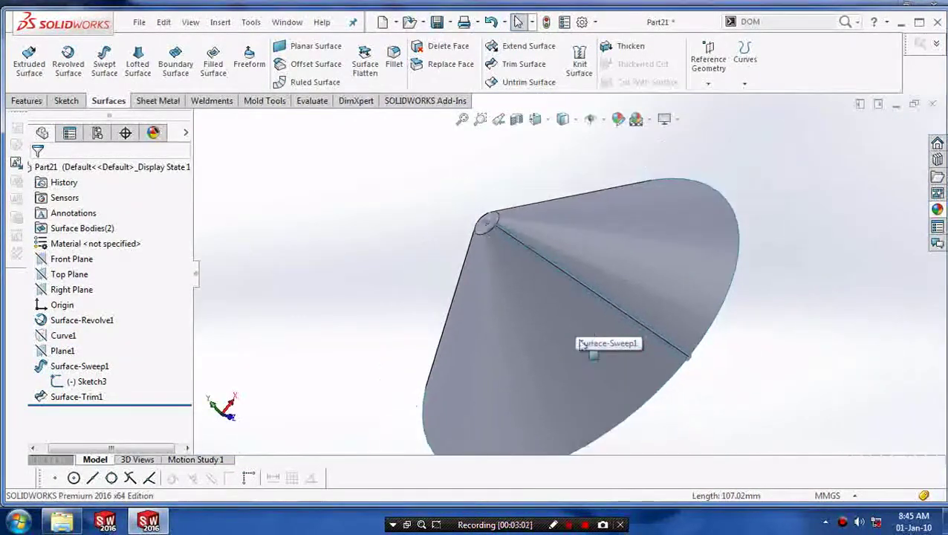
middle_drag(603, 322, 540, 303)
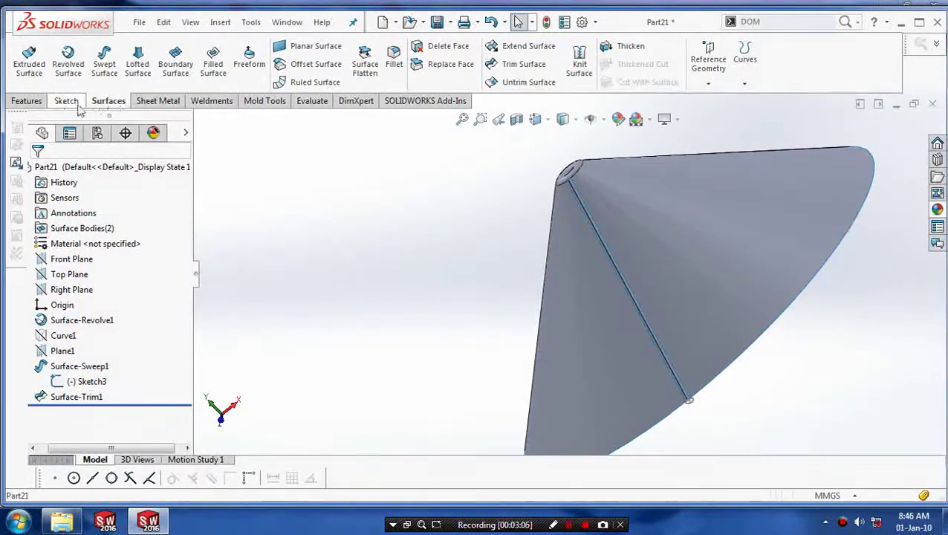
- Circular-pattern the Surface-Trim1 body 10 times over 360° about the cone's rim edge
click(26, 101)
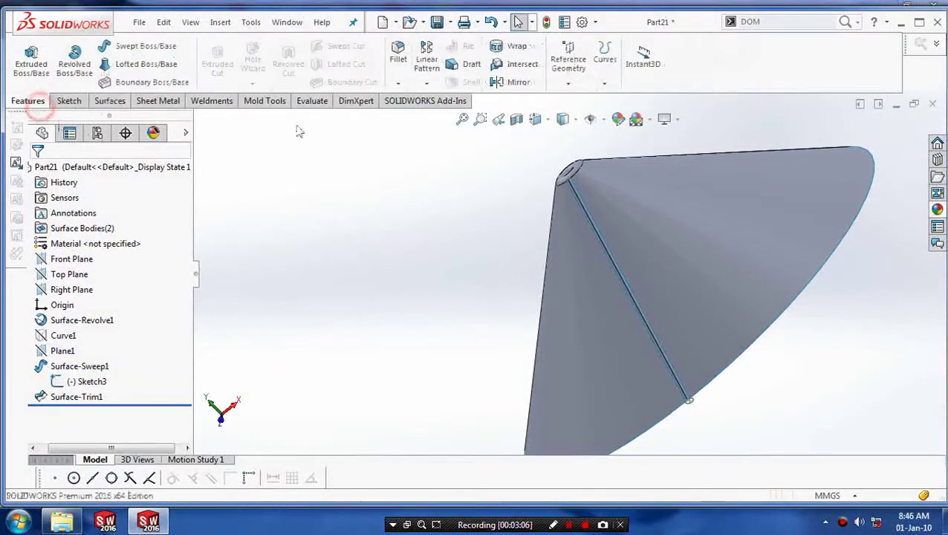
click(426, 84)
click(438, 116)
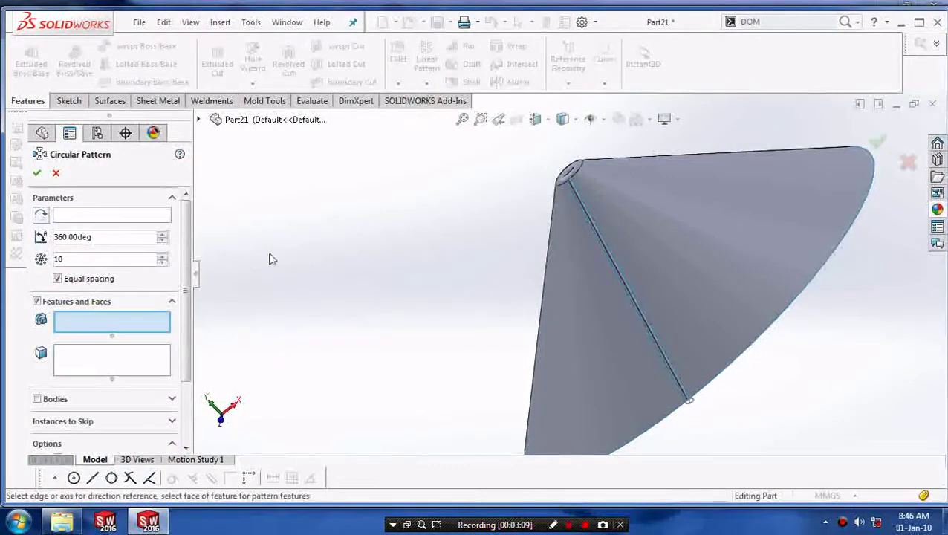
click(122, 213)
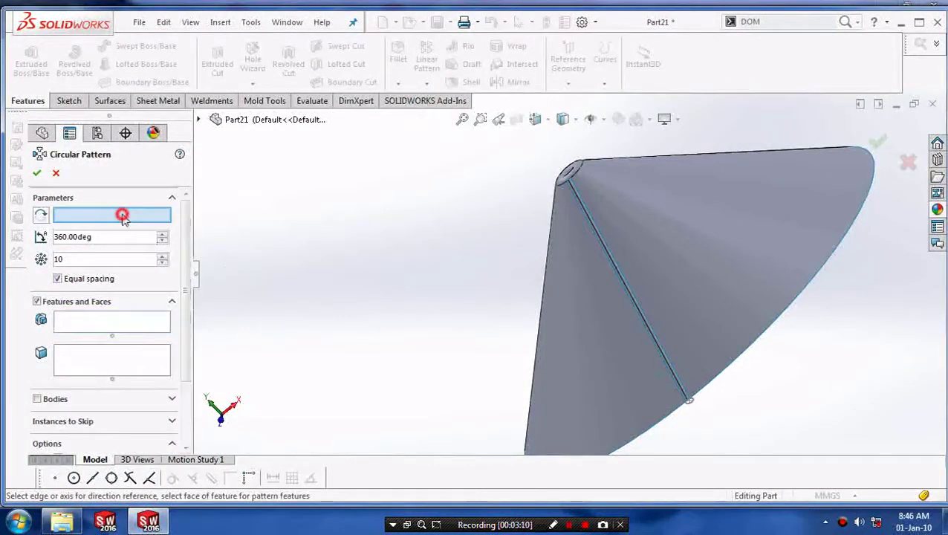
click(677, 428)
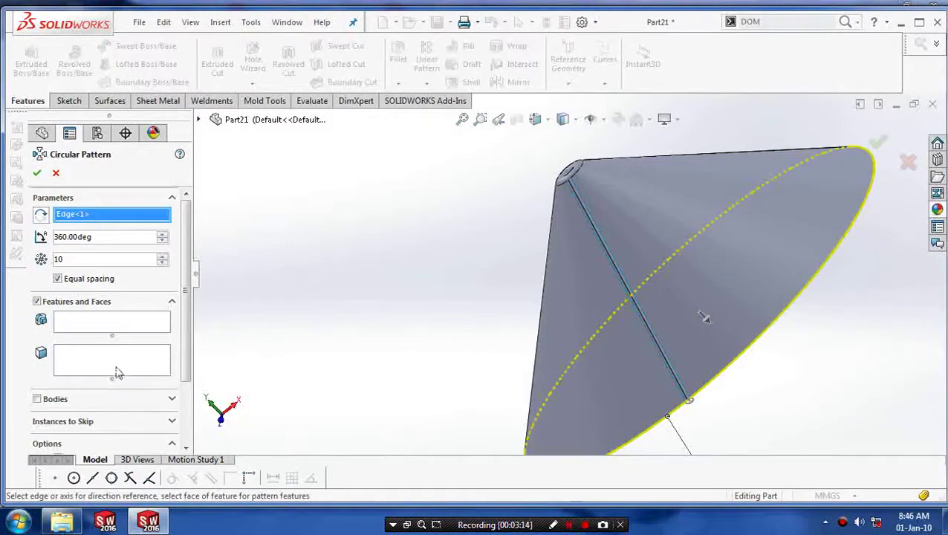
scroll(148, 342, down, 3)
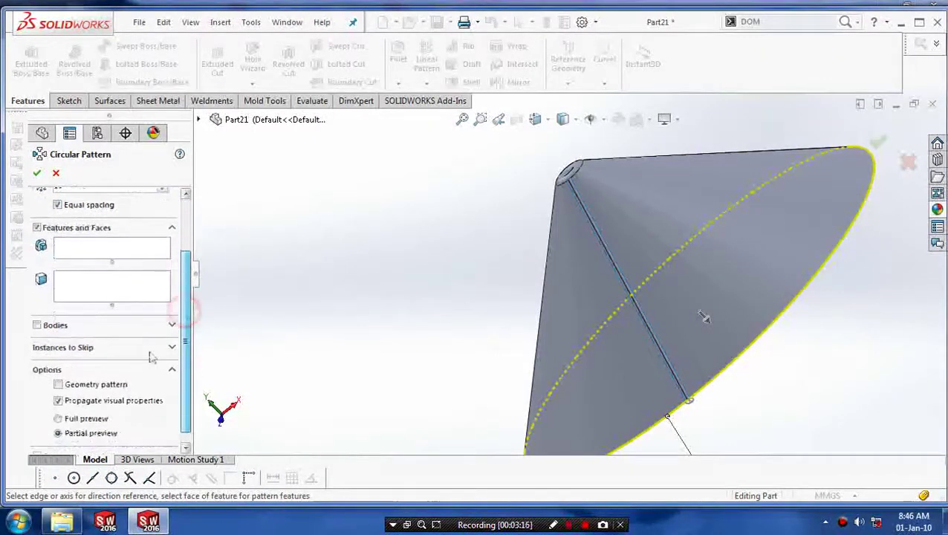
click(37, 324)
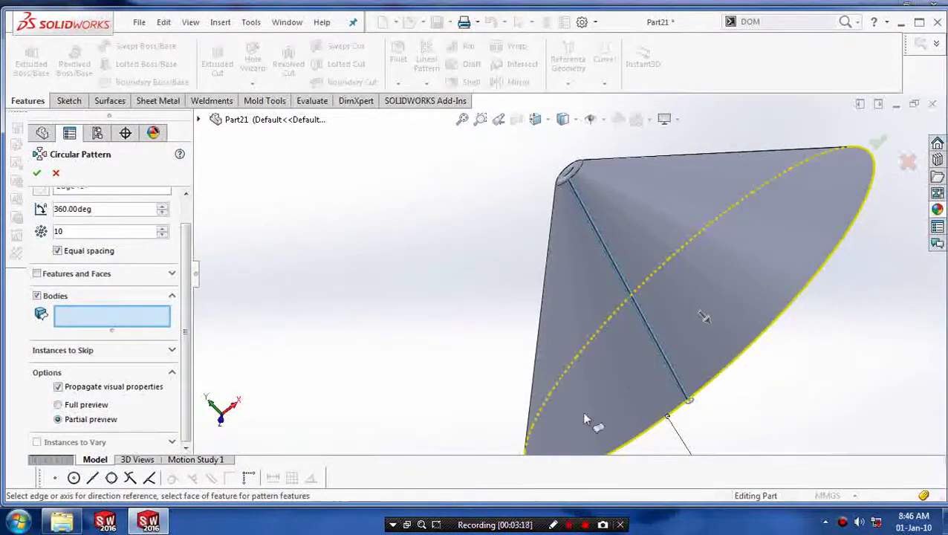
scroll(682, 388, down, 5)
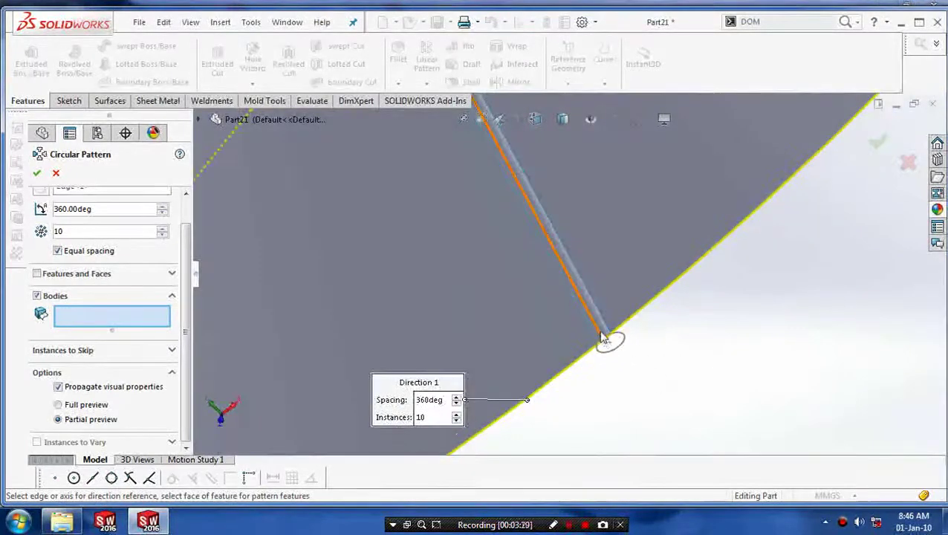
click(595, 333)
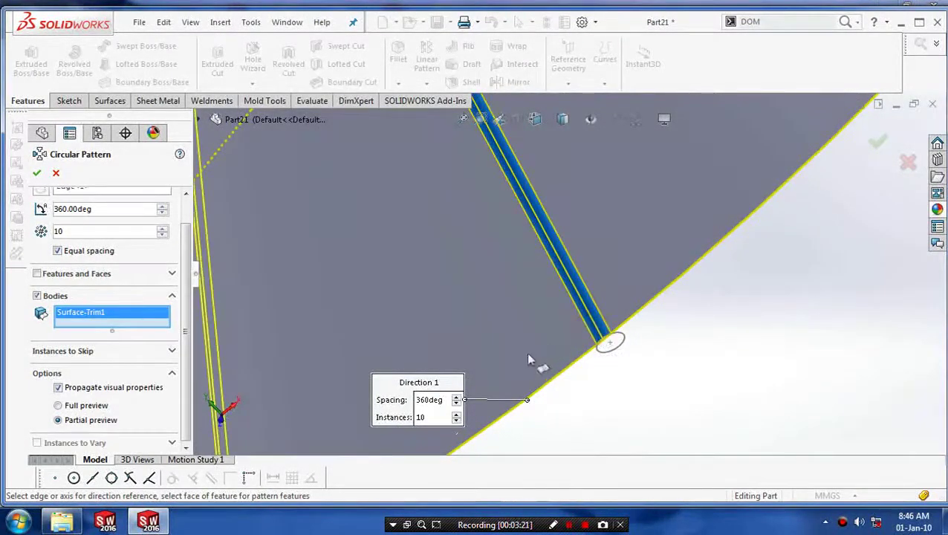
scroll(529, 360, up, 10)
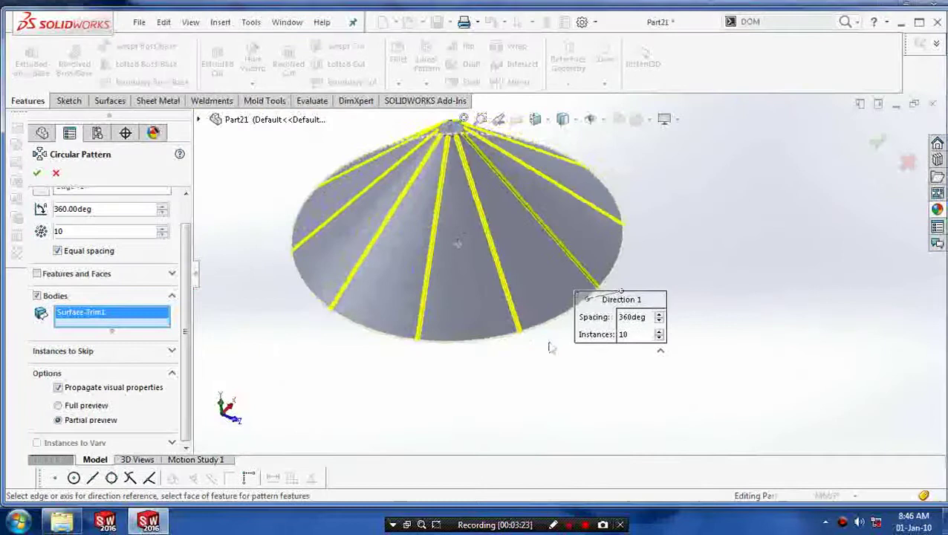
click(37, 173)
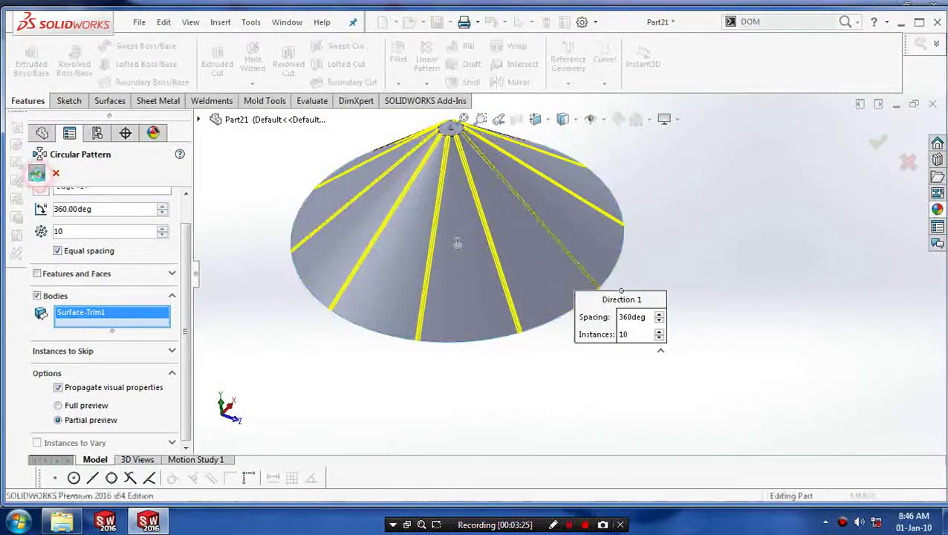
middle_drag(355, 338, 394, 319)
- Select the cone surface (Surface-Revolve1), tilt the view, and bring up the cone face's shortcut options
click(500, 292)
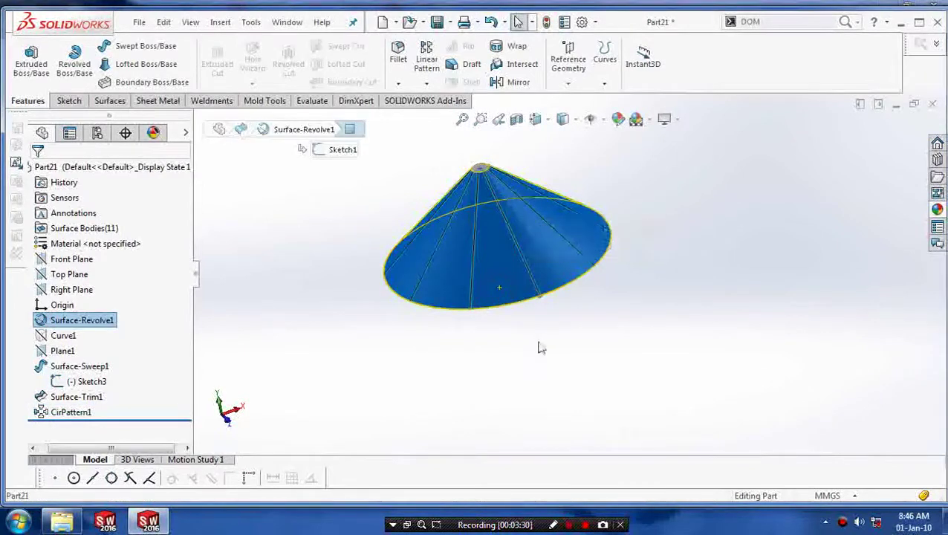
click(446, 358)
scroll(522, 246, up, 3)
click(522, 247)
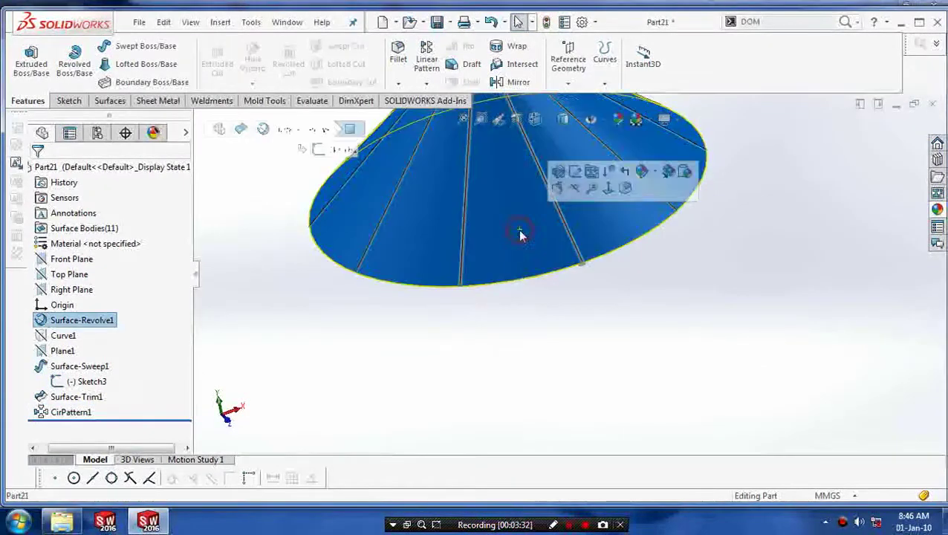
scroll(624, 245, down, 5)
middle_drag(635, 237, 562, 291)
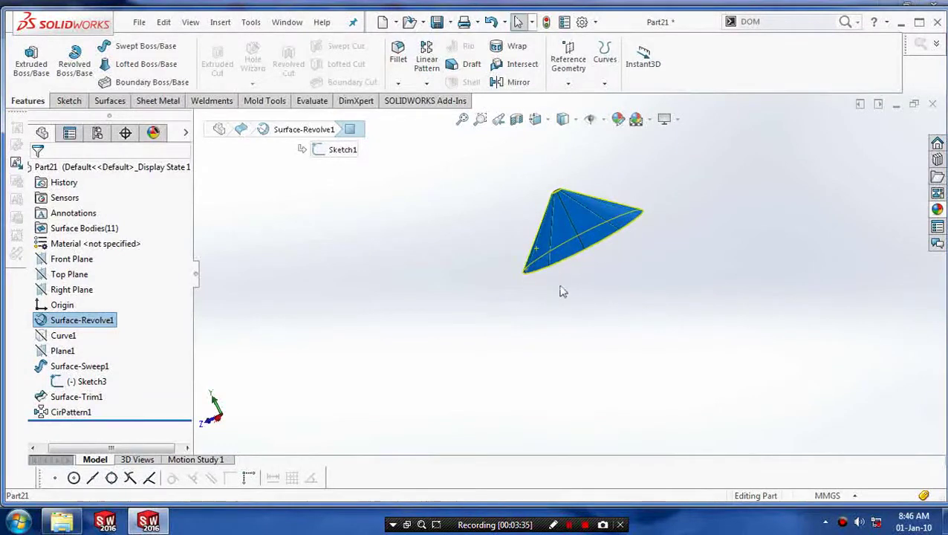
right_click(559, 222)
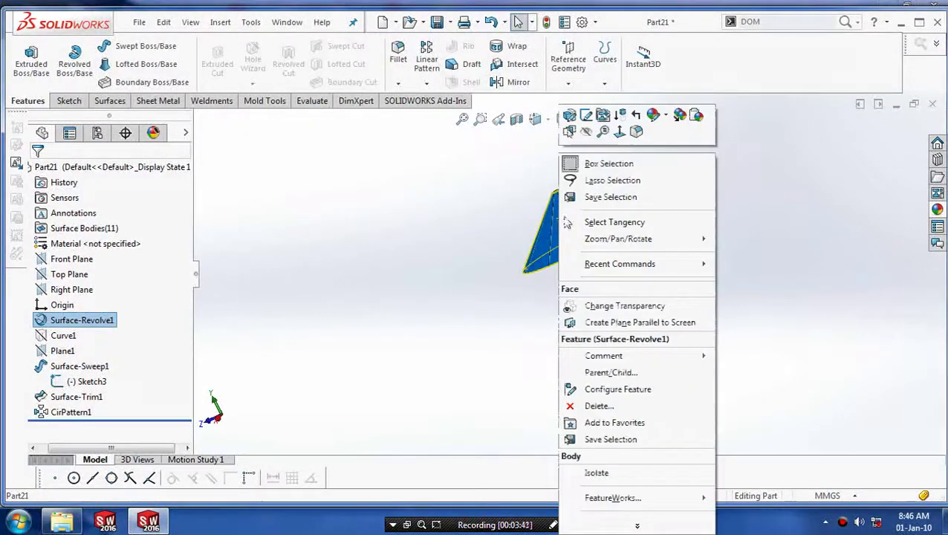
- Give the cone's Face<1> a slightly darkened pink appearance picked from the colour spectrum
click(666, 121)
click(671, 146)
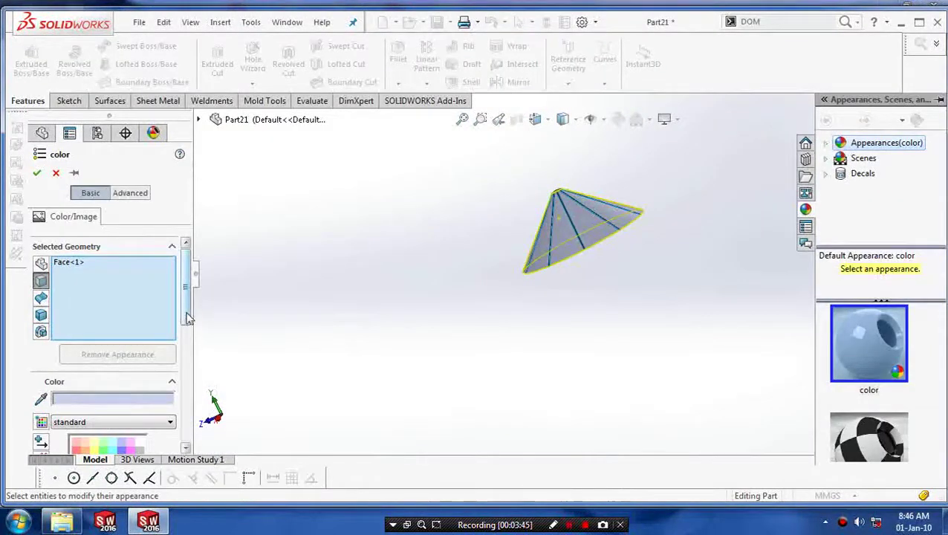
click(188, 317)
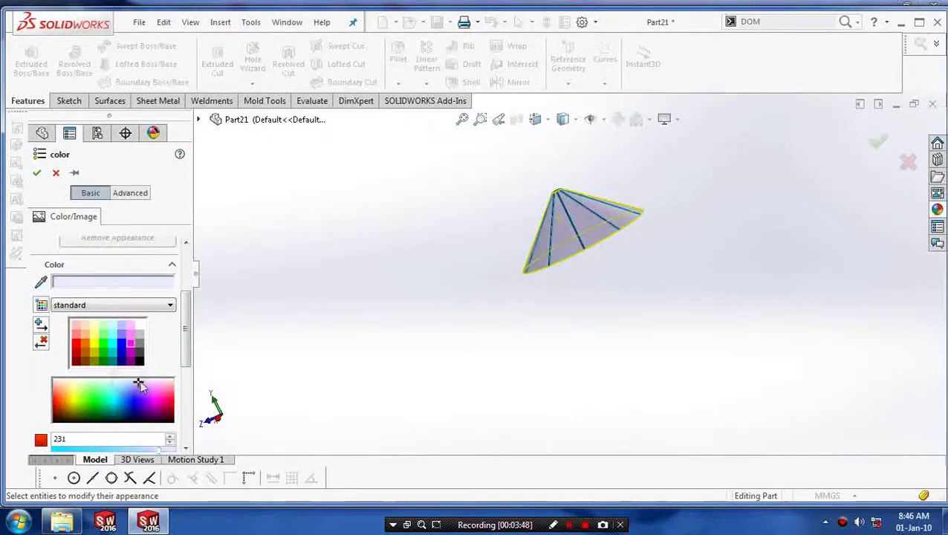
drag(139, 384, 164, 387)
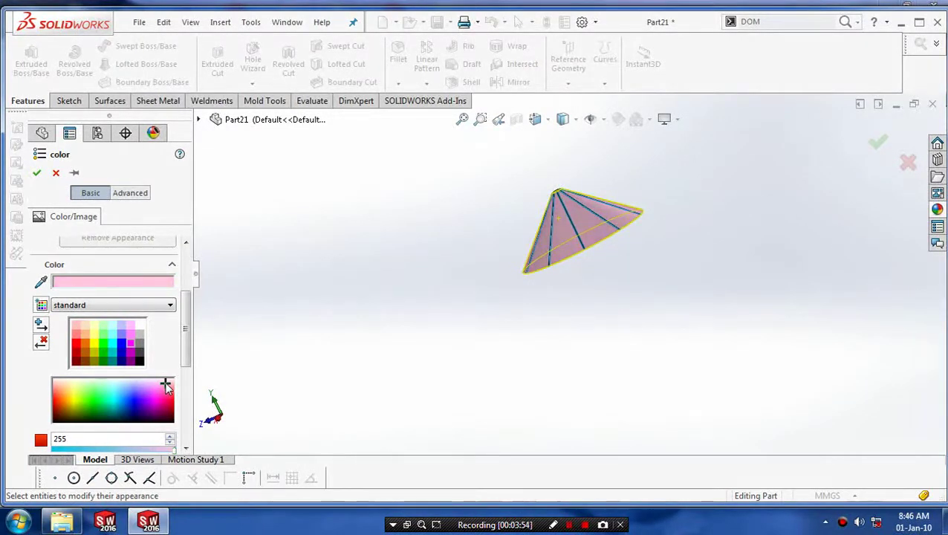
drag(165, 385, 165, 387)
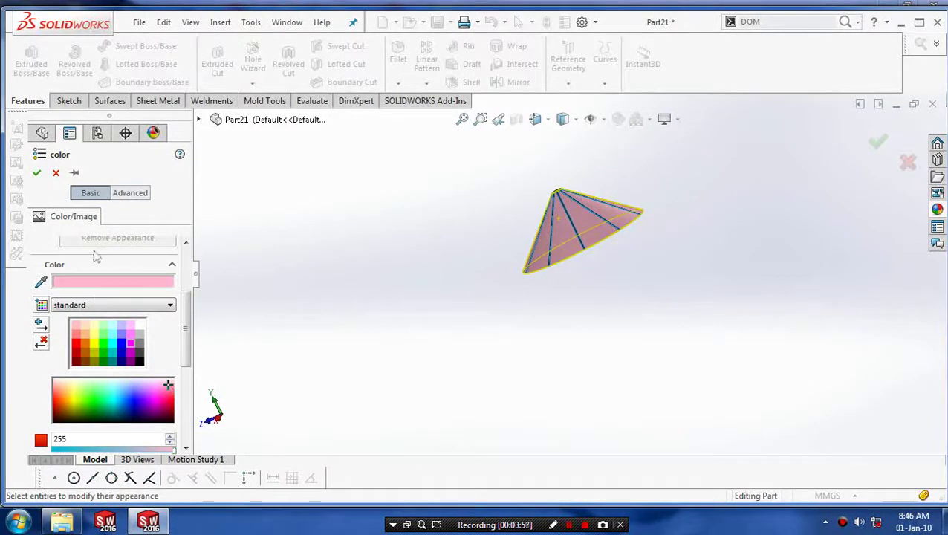
click(35, 172)
middle_drag(445, 291, 586, 302)
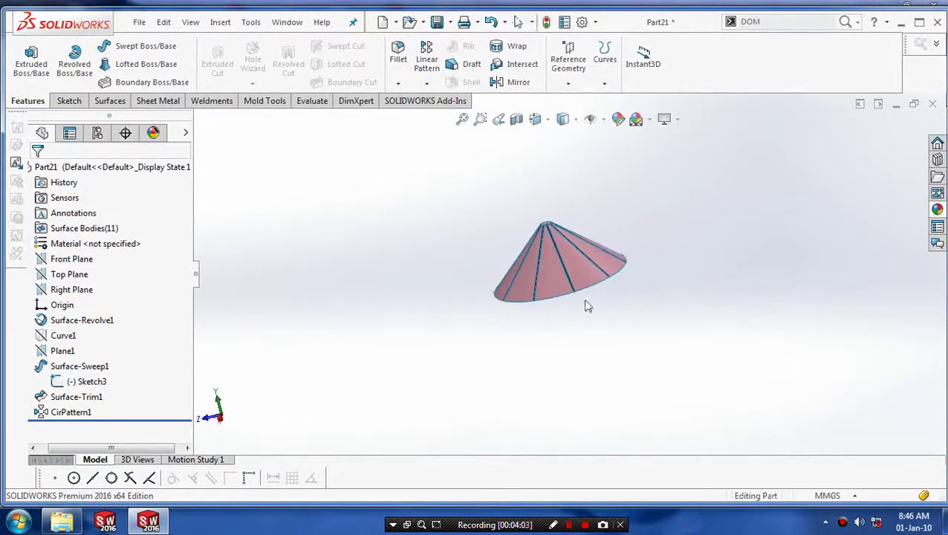
- Turn the view normal to the Front Plane
click(73, 258)
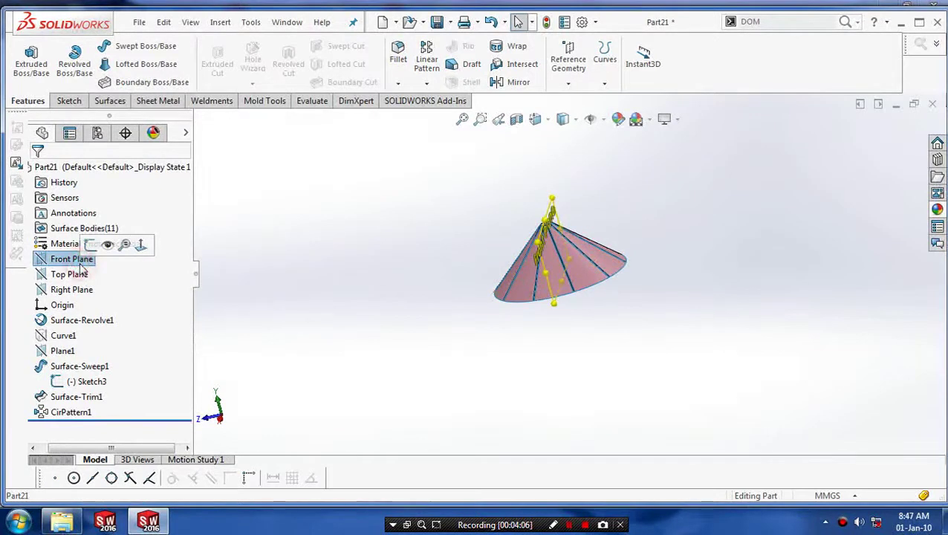
right_click(78, 260)
click(141, 246)
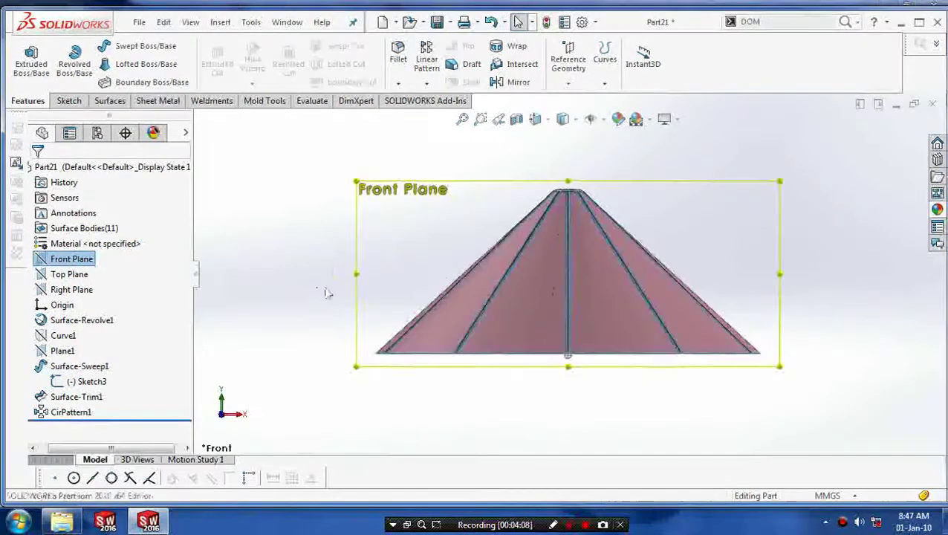
- Sketch a vertical line from the cone's apex straight down below the canopy
click(68, 101)
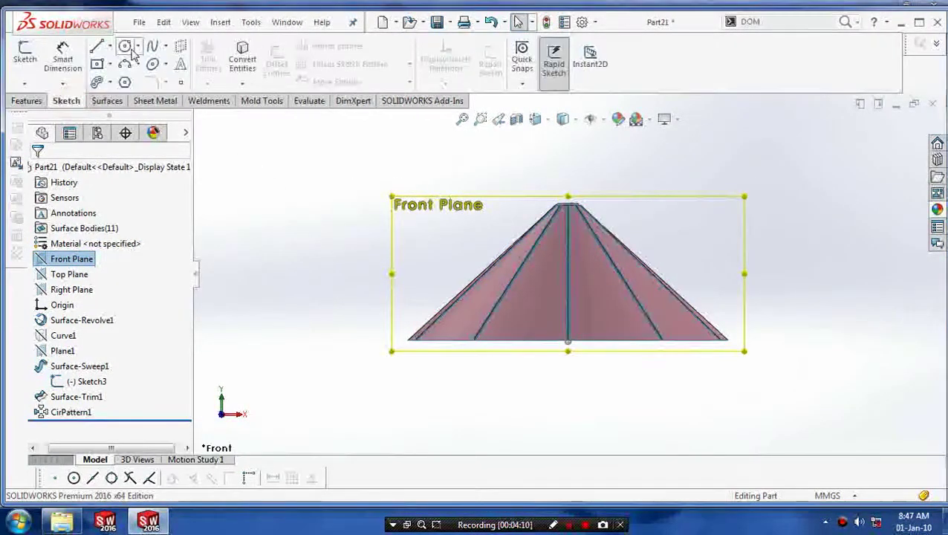
click(109, 46)
click(118, 65)
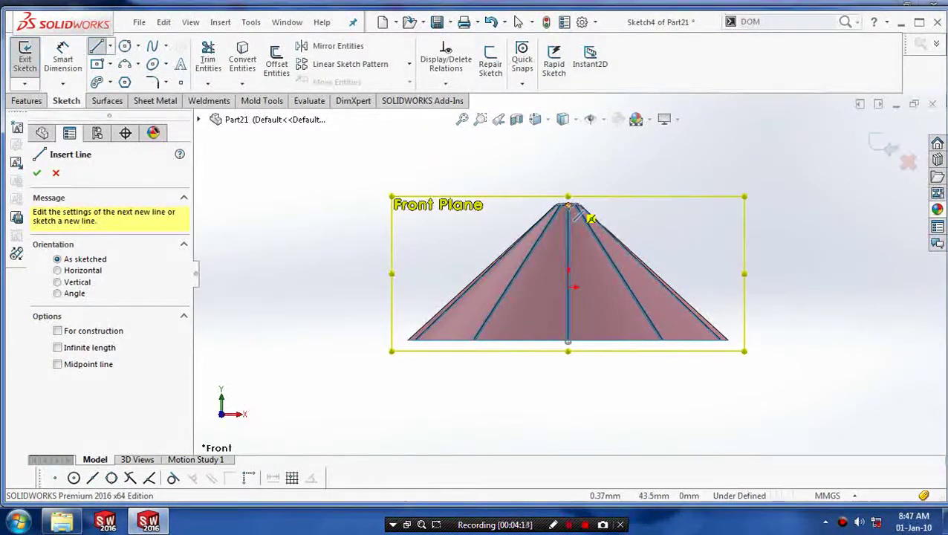
click(568, 204)
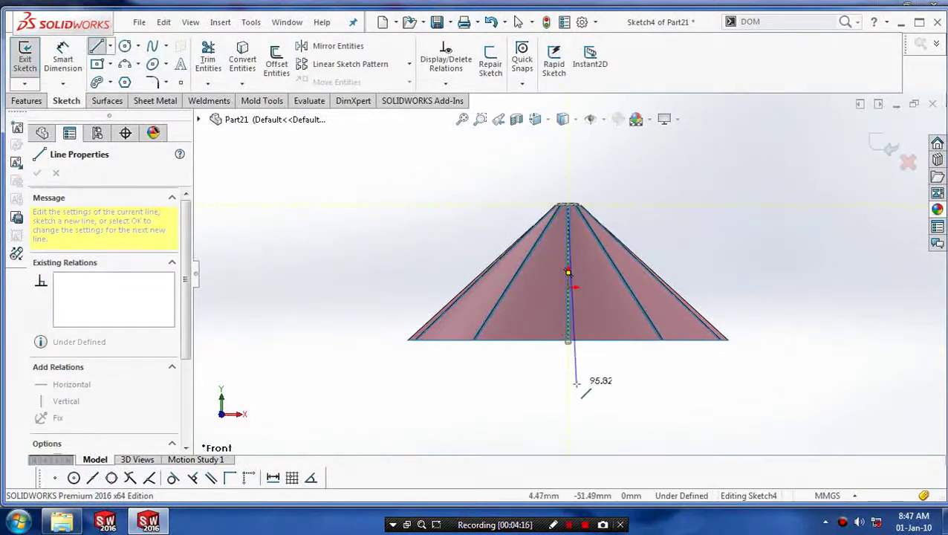
scroll(573, 422, up, 3)
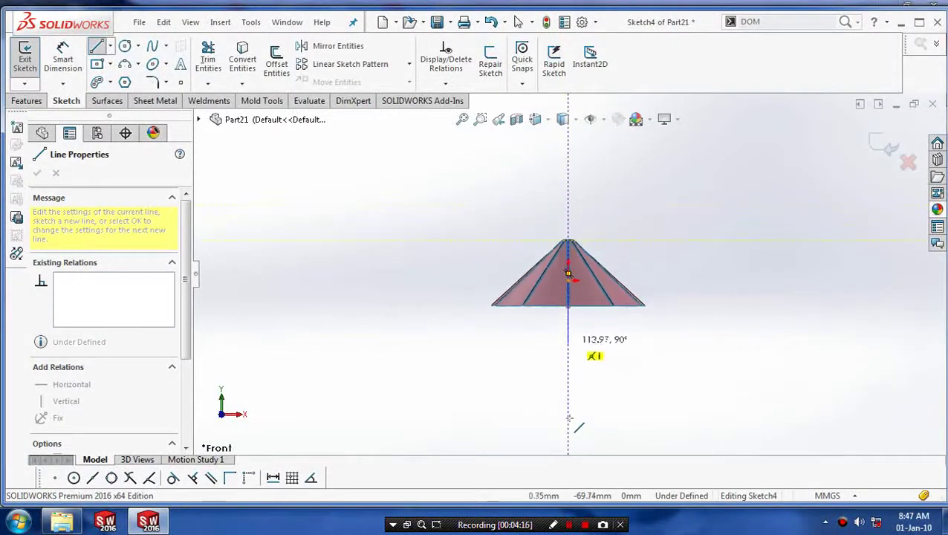
click(567, 370)
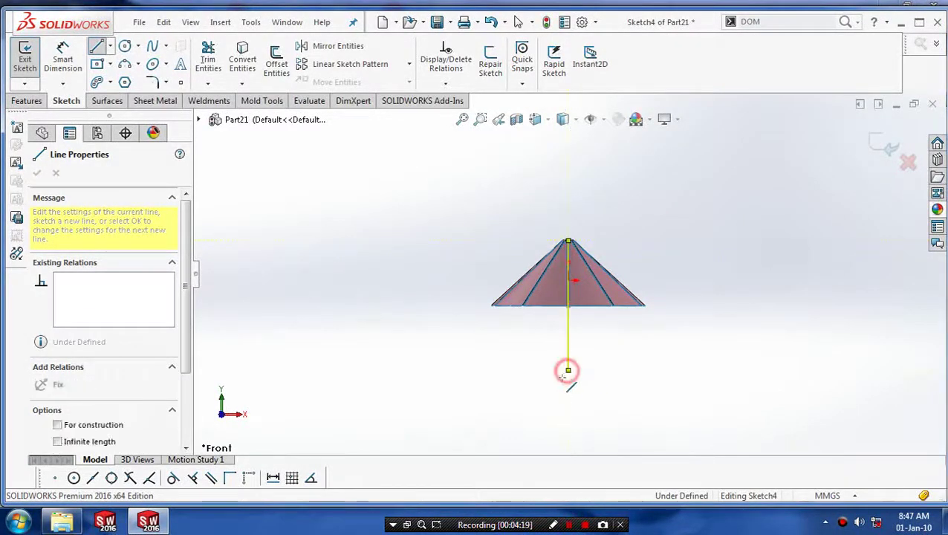
key(Escape)
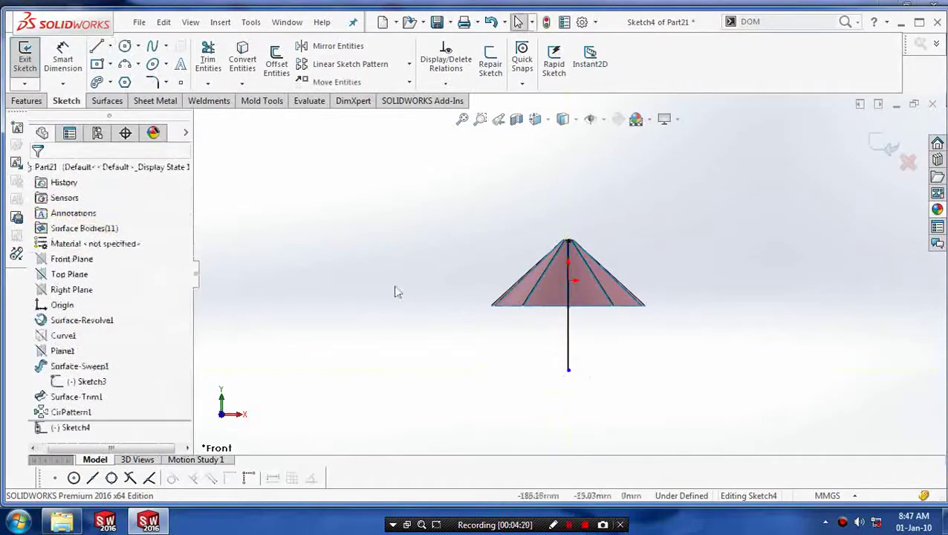
- Add a three-point arc hooking off the bottom end of the handle line
click(140, 66)
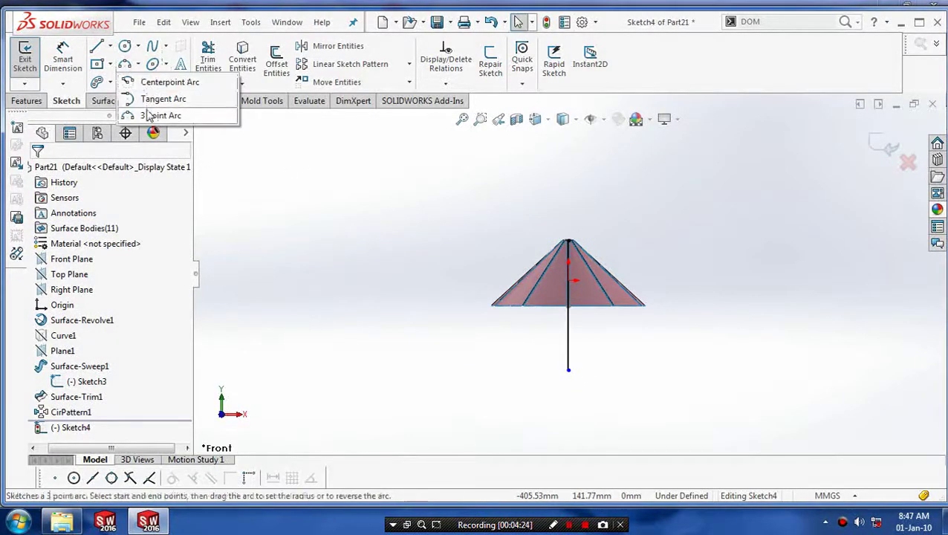
click(151, 117)
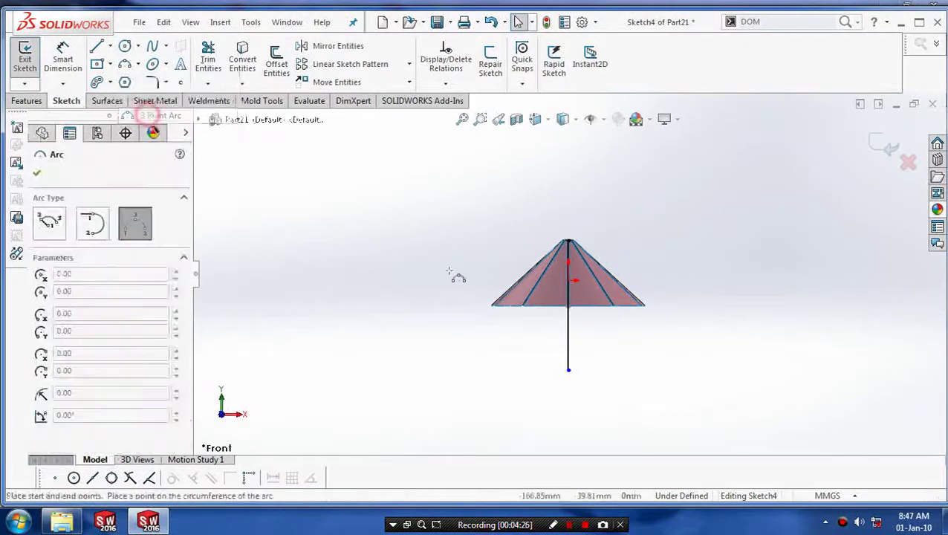
click(547, 356)
click(569, 370)
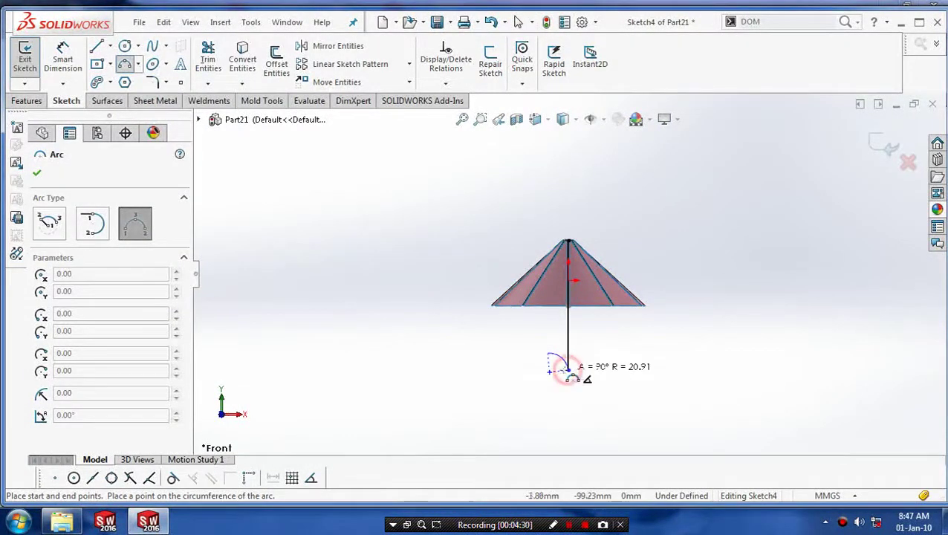
click(553, 371)
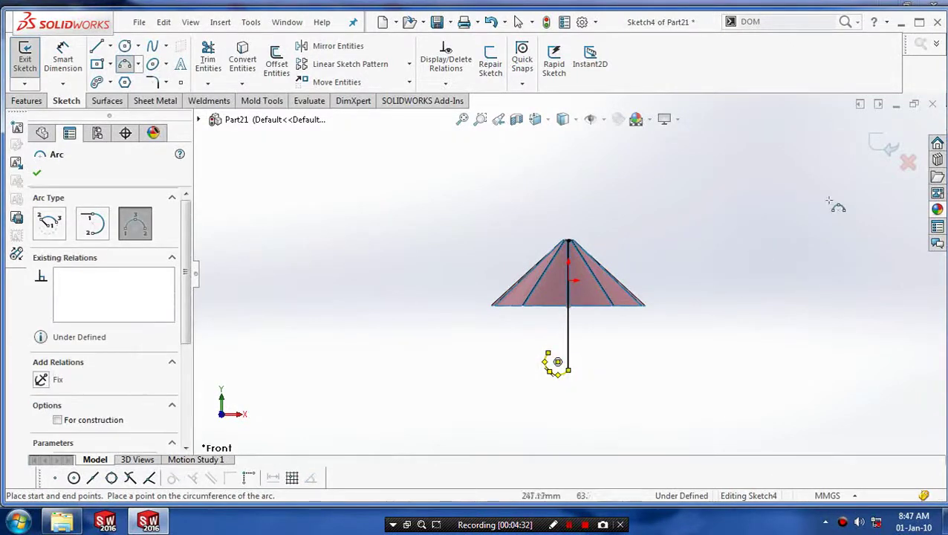
- Close Sketch4 and orbit the umbrella to view it from above
click(884, 145)
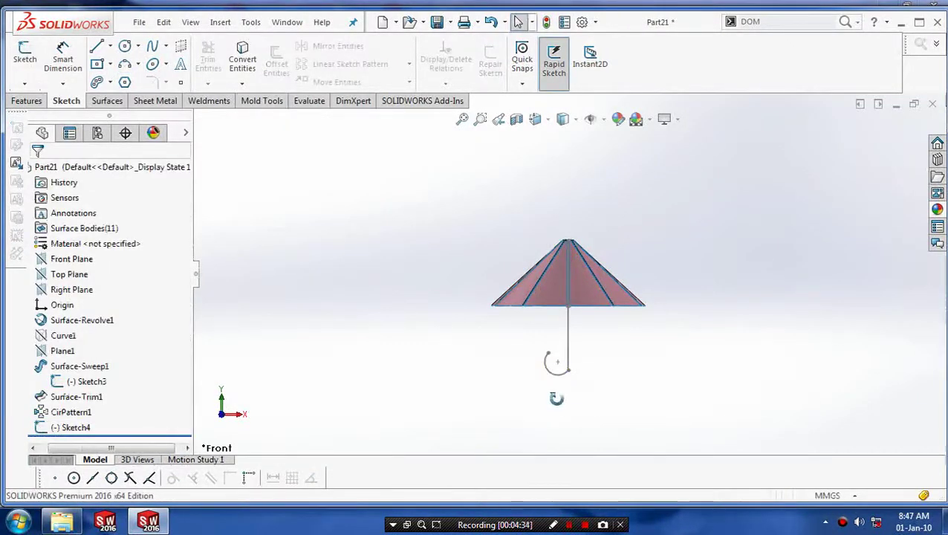
middle_drag(557, 399, 533, 409)
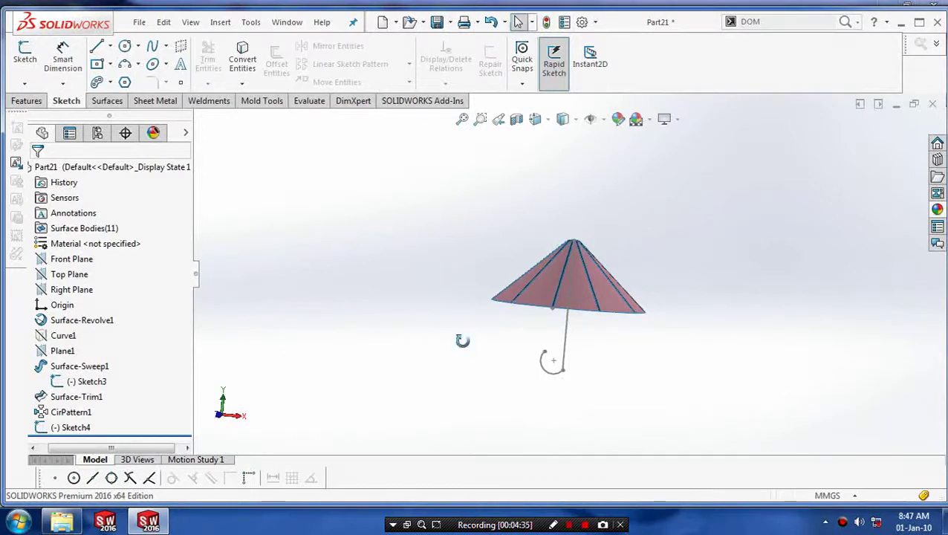
middle_drag(462, 340, 427, 376)
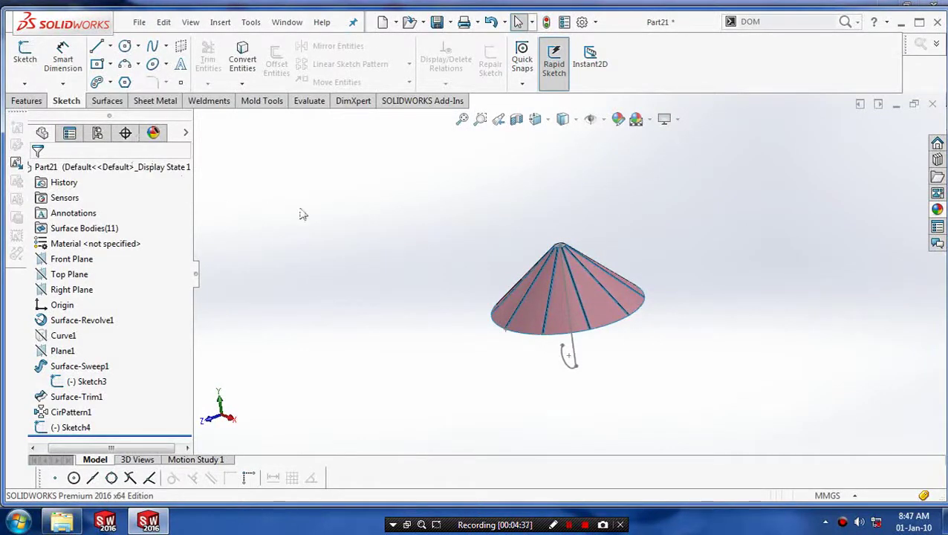
scroll(554, 270, down, 2)
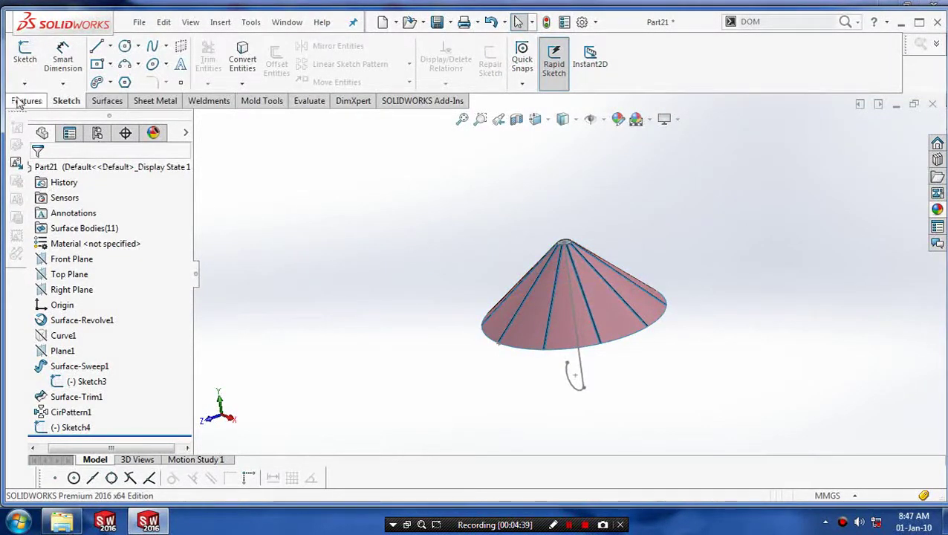
click(107, 100)
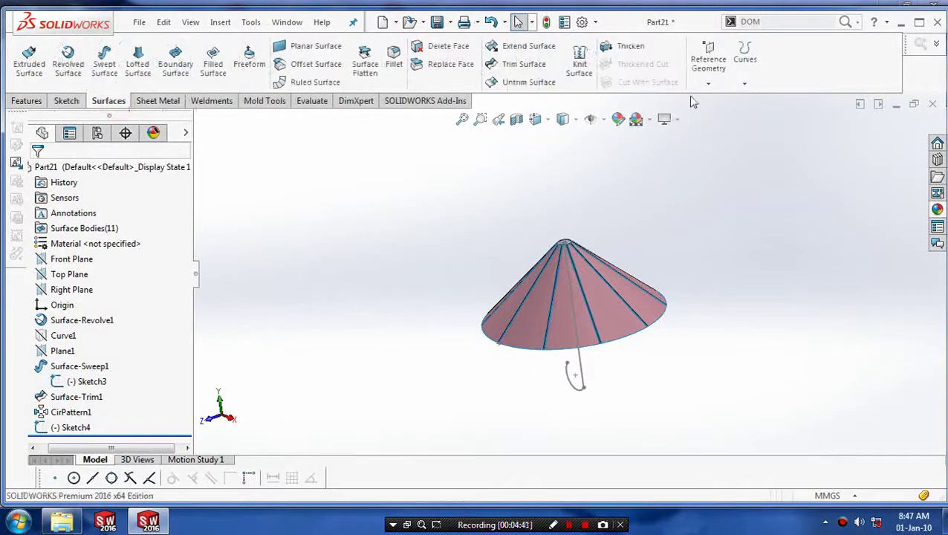
- Create Plane2 through the line's top point, perpendicular to the handle line
click(708, 65)
click(706, 98)
scroll(558, 255, down, 3)
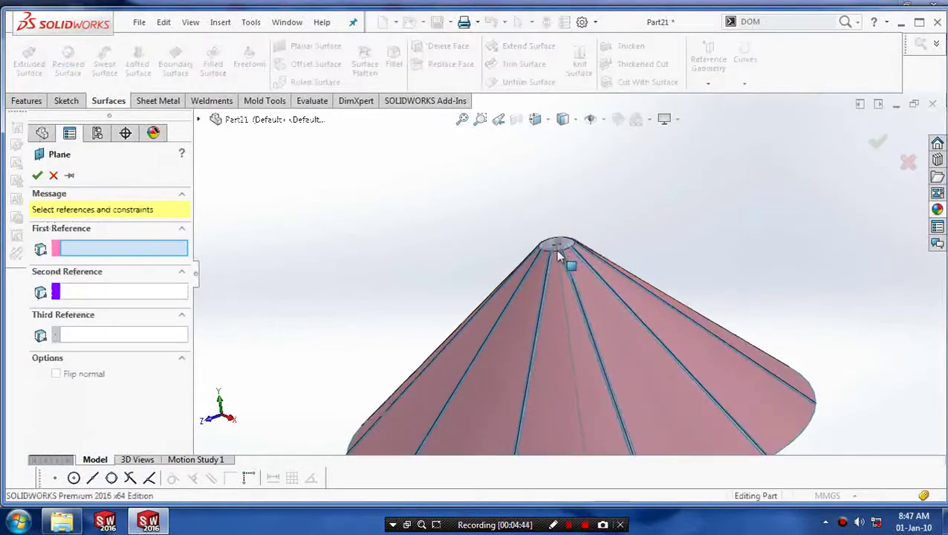
scroll(560, 252, down, 1)
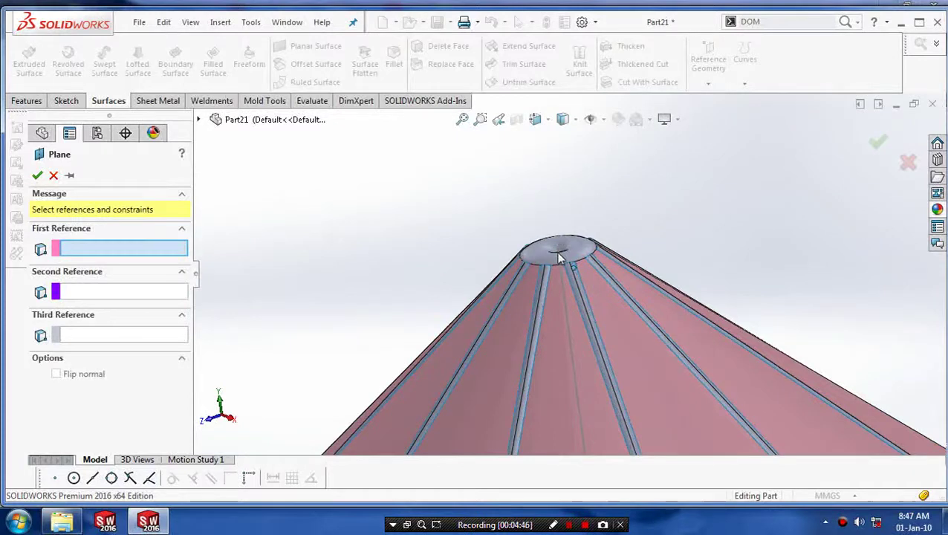
click(564, 258)
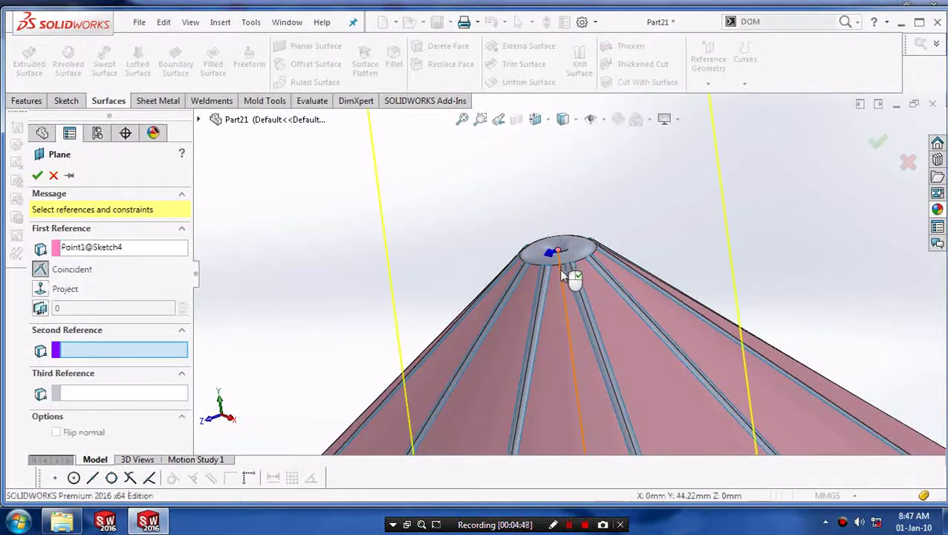
click(567, 274)
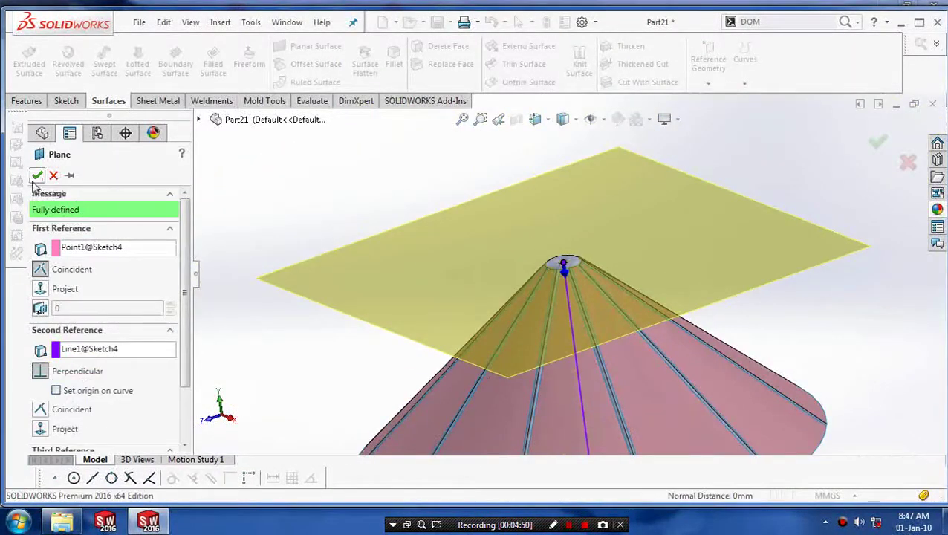
click(36, 175)
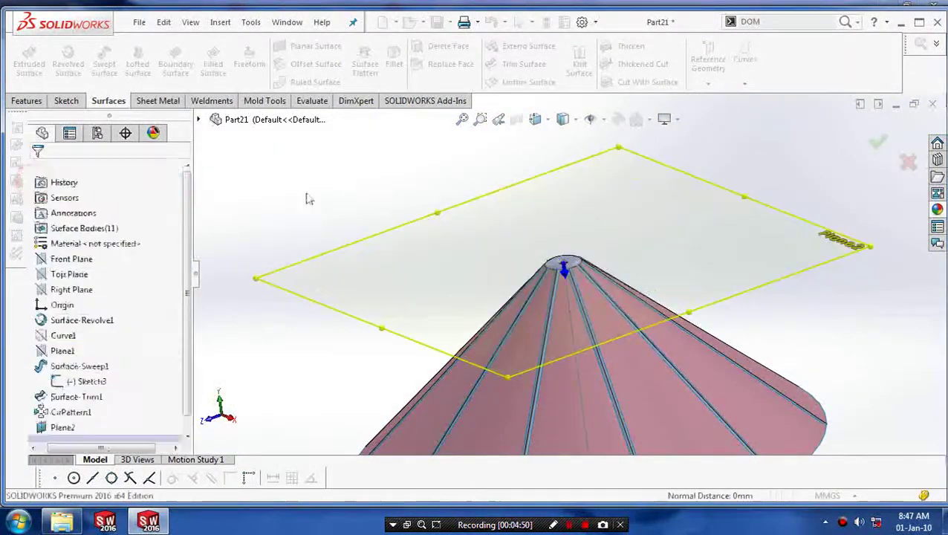
click(66, 100)
- Sketch a circle of radius about 2.2 on Plane2, centred on the apex point
click(125, 46)
scroll(499, 235, up, 10)
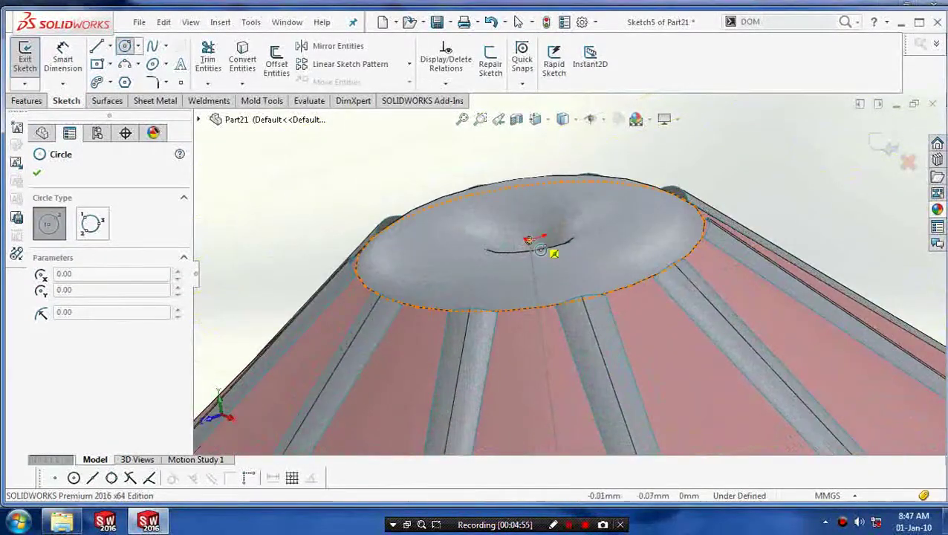
click(529, 240)
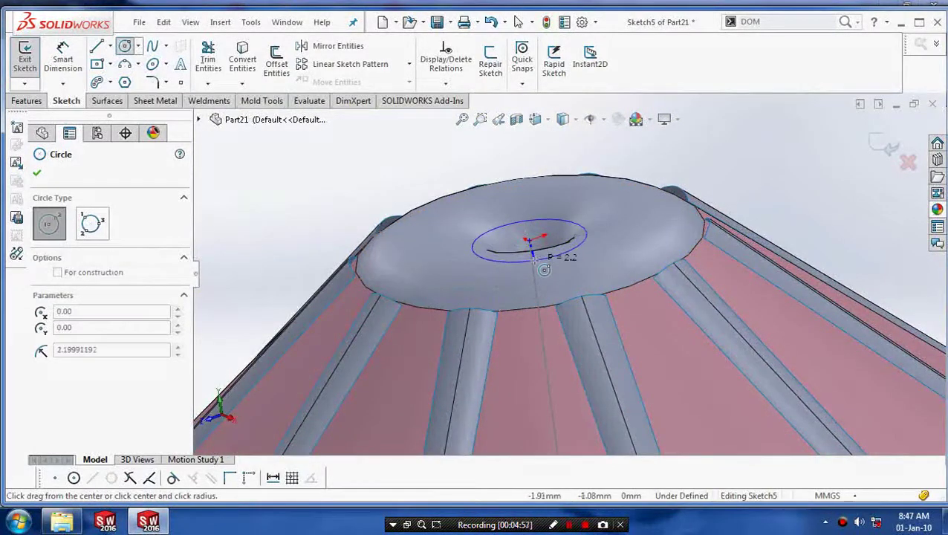
click(534, 256)
scroll(546, 286, down, 10)
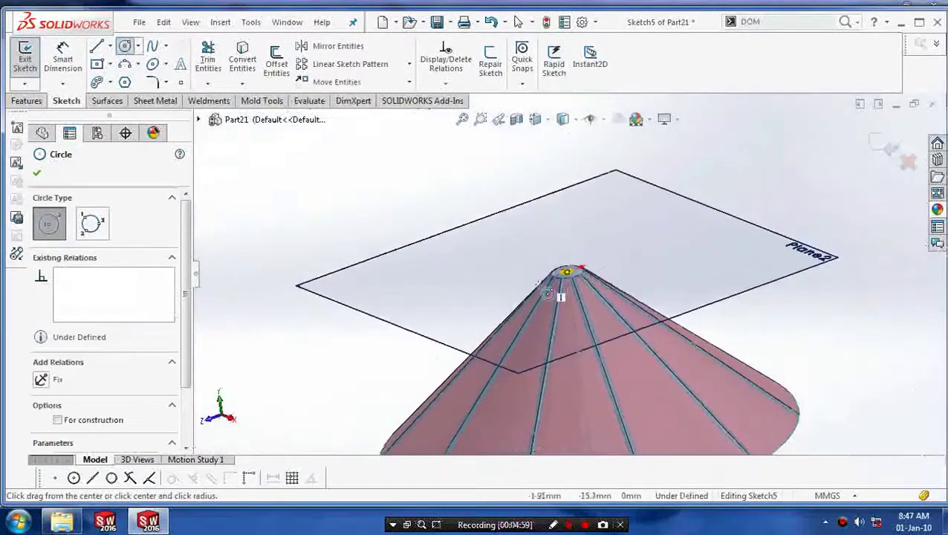
scroll(548, 294, down, 3)
click(36, 175)
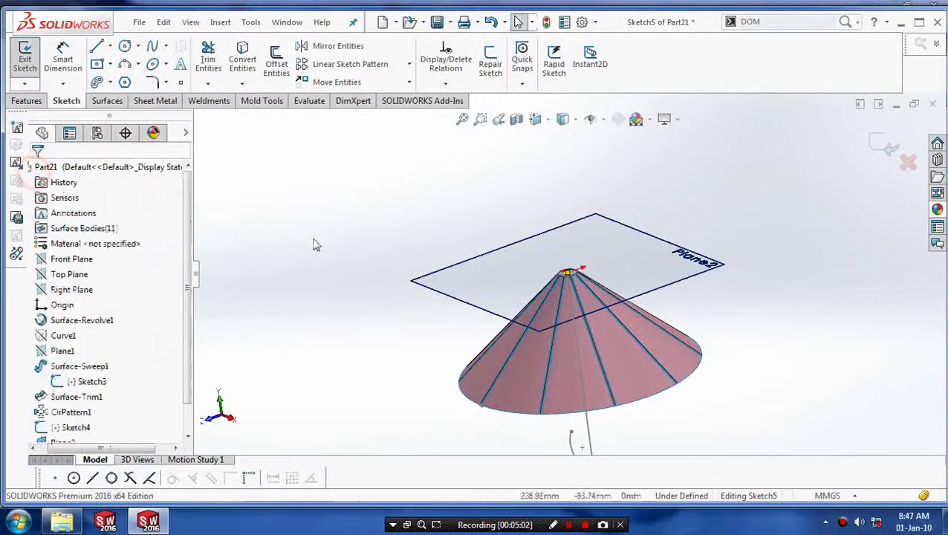
click(106, 102)
- Sweep a surface with the apex circle Sketch5 as profile along the hook path Sketch4
click(104, 65)
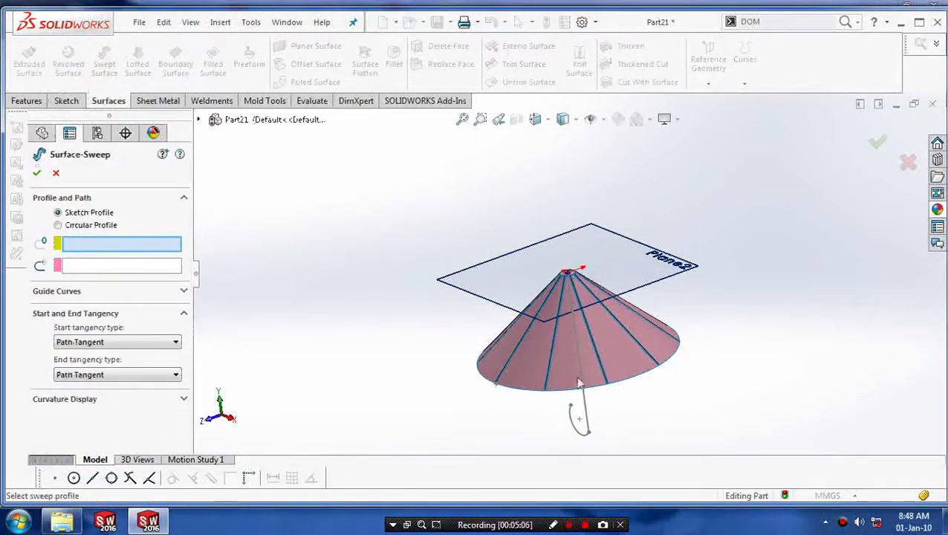
scroll(573, 279, down, 2)
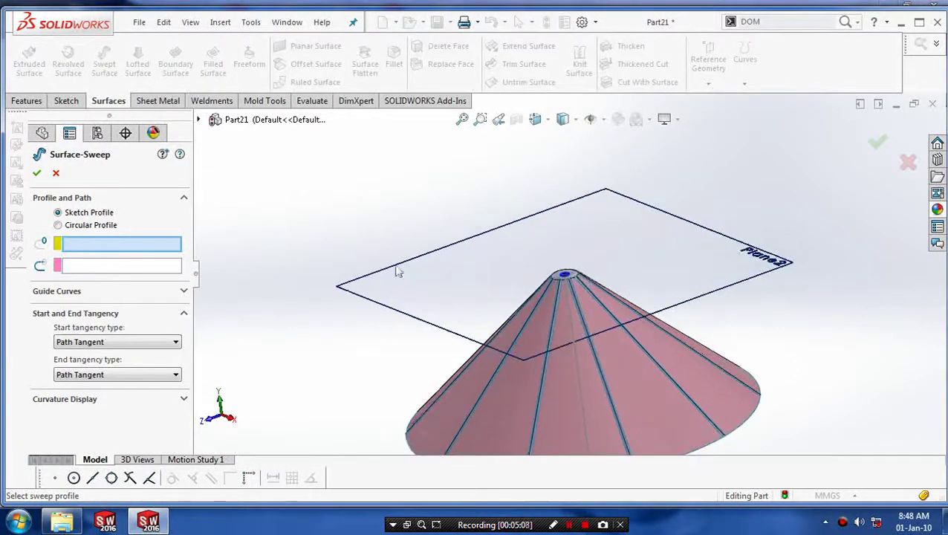
scroll(554, 267, down, 2)
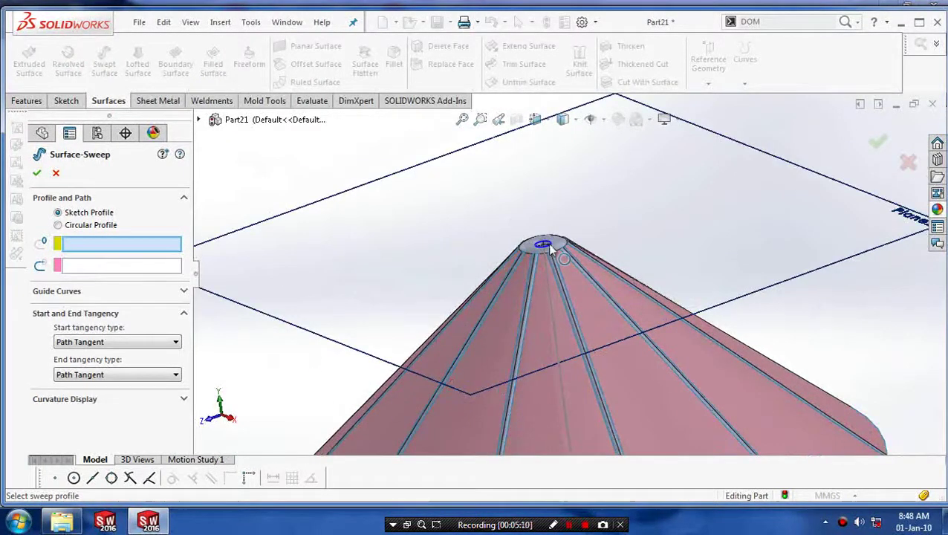
click(550, 248)
scroll(542, 283, up, 4)
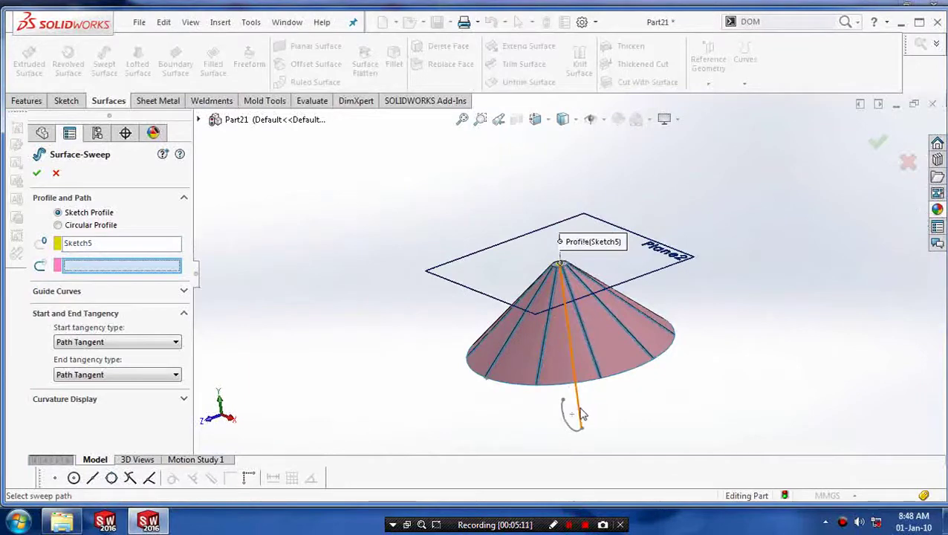
click(564, 416)
scroll(524, 425, up, 2)
mouse_move(524, 425)
middle_down()
mouse_move(576, 380)
mouse_move(598, 392)
middle_up()
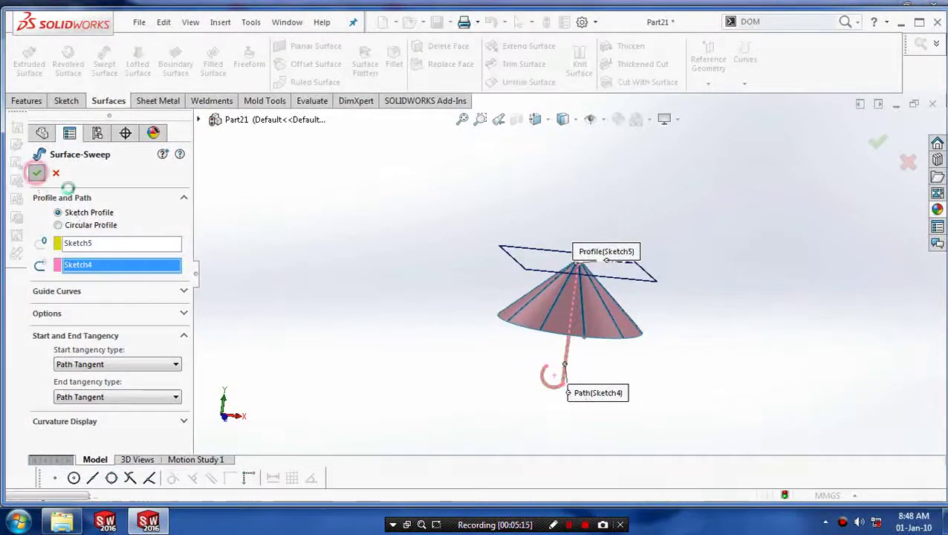
click(36, 172)
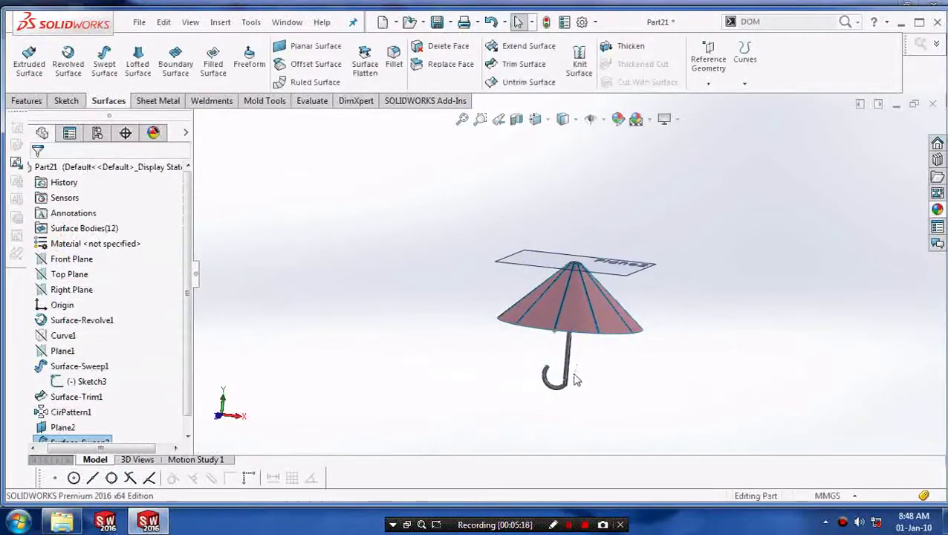
scroll(568, 376, down, 5)
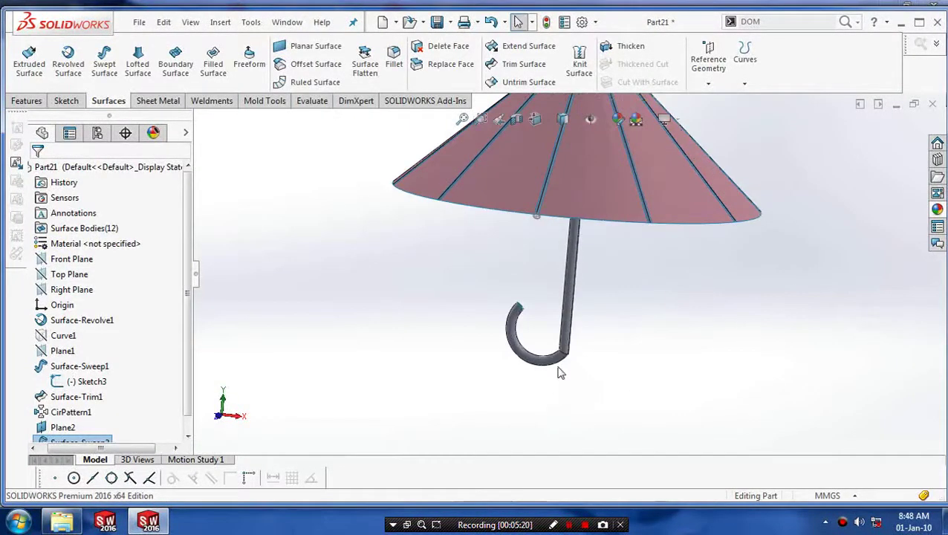
scroll(579, 360, down, 3)
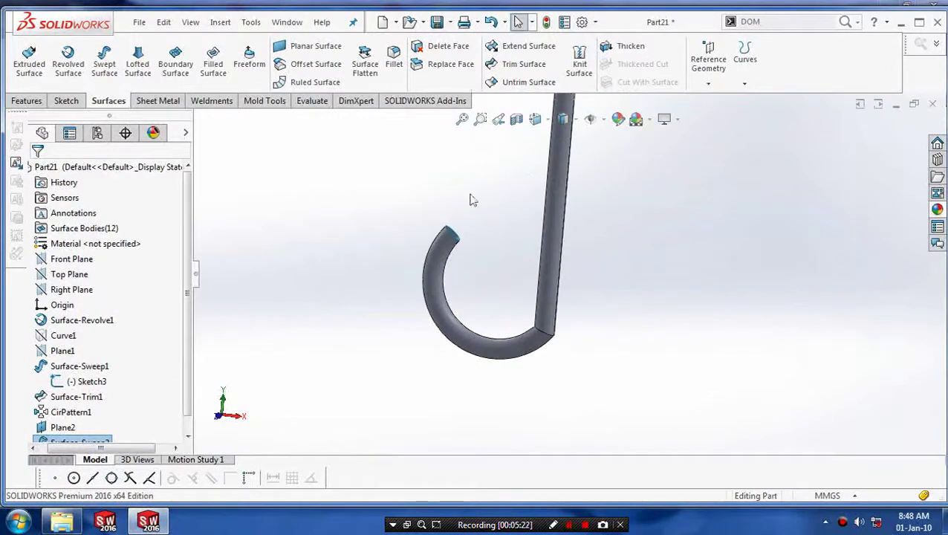
- Fillet the two edges at the handle-hook joint with a 2 mm radius
click(394, 60)
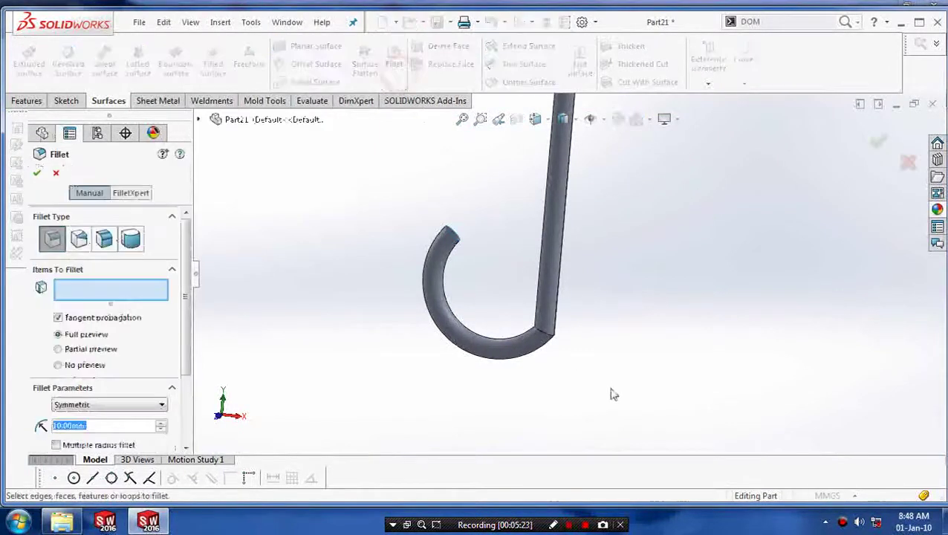
click(544, 334)
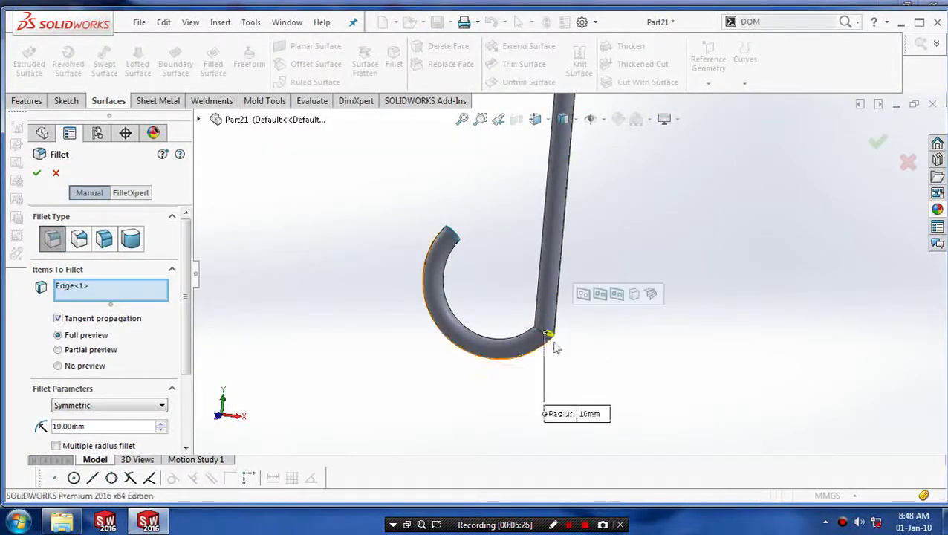
scroll(544, 340, down, 2)
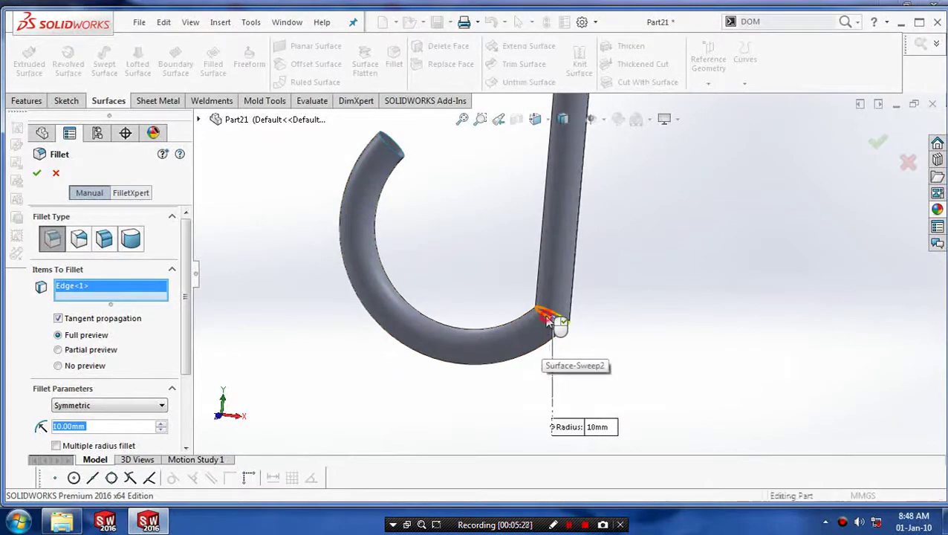
click(551, 321)
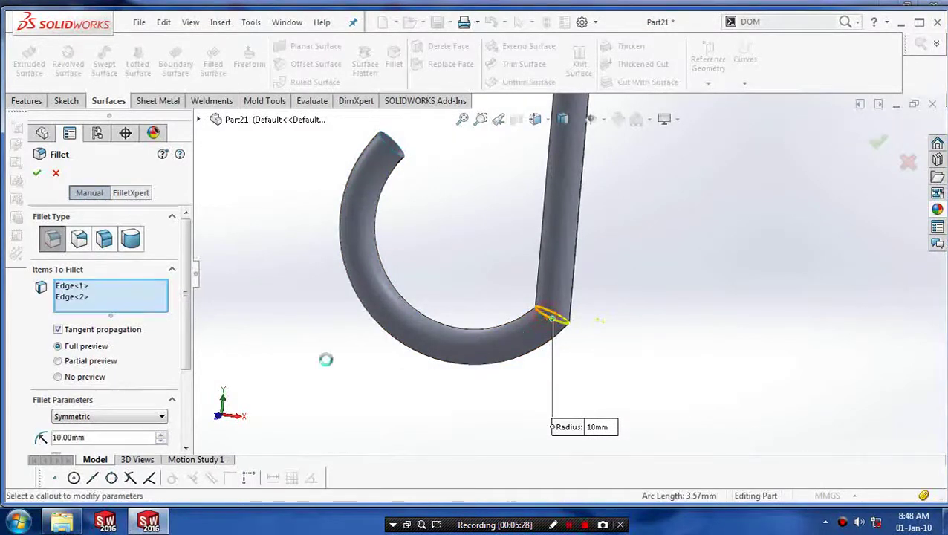
double_click(130, 437)
text(2)
key(Return)
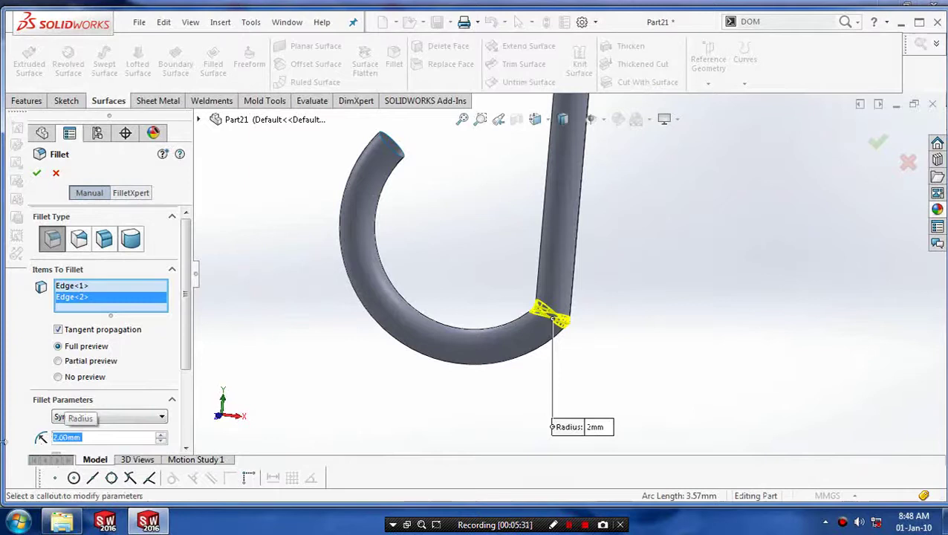
click(36, 173)
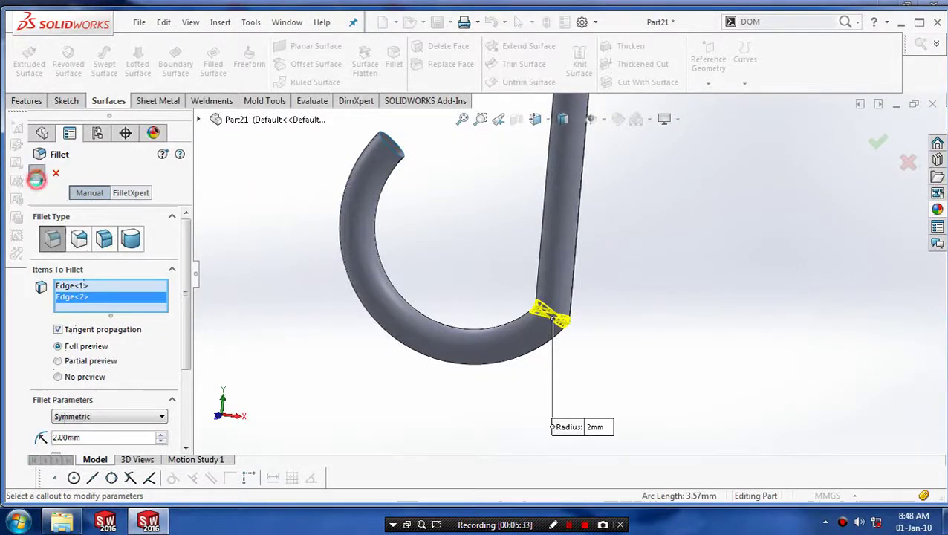
- Hide Plane2 from its shortcut options
scroll(446, 348, up, 5)
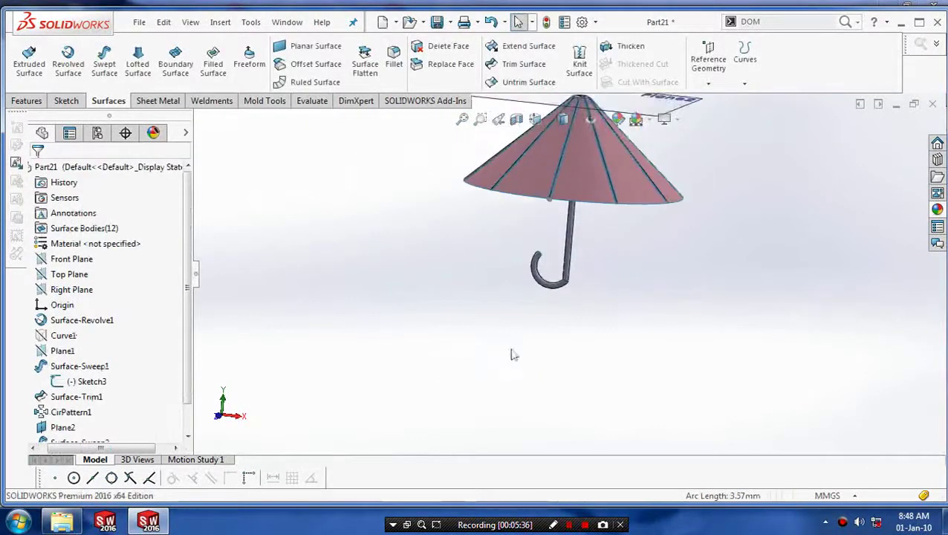
middle_drag(510, 352, 606, 162)
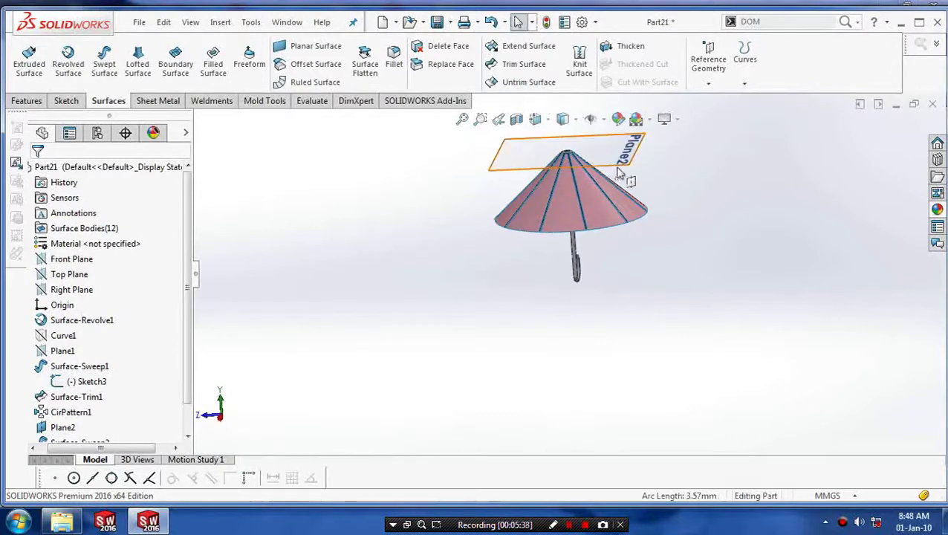
right_click(619, 173)
click(662, 147)
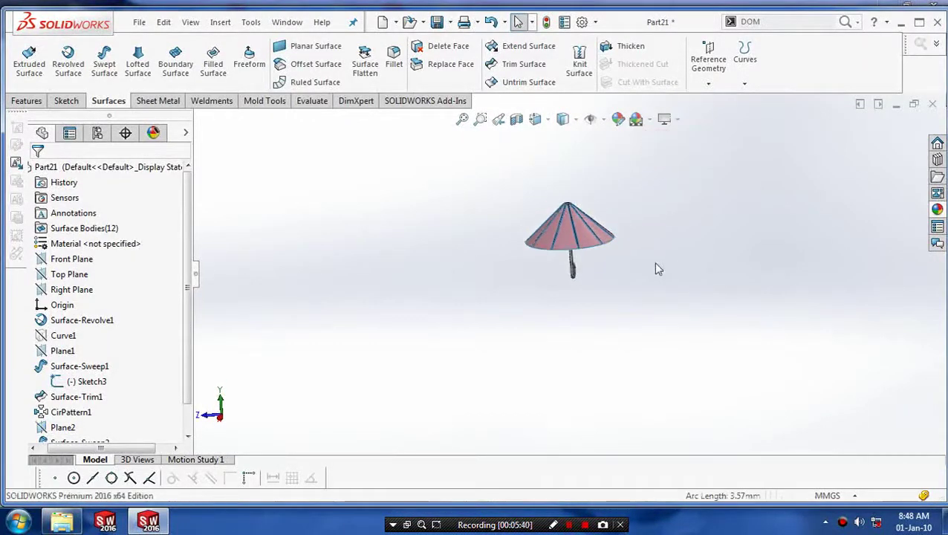
- Select the handle surface and turn the umbrella upright in the view
middle_drag(656, 269, 499, 400)
scroll(568, 277, down, 3)
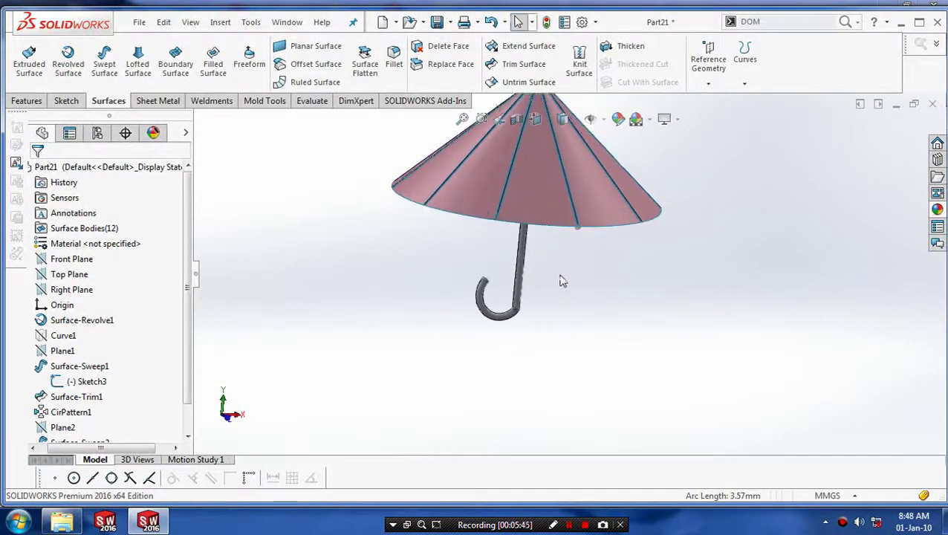
scroll(518, 321, down, 1)
click(520, 308)
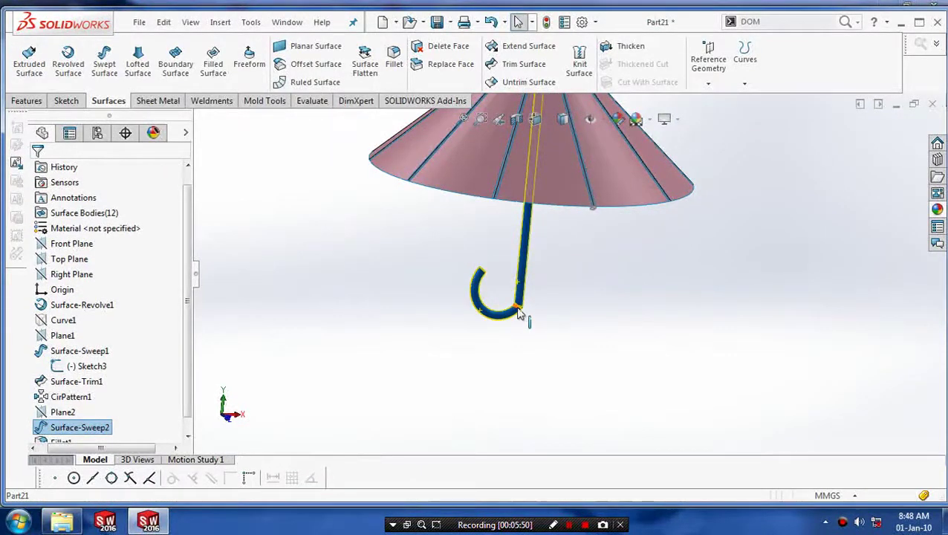
scroll(529, 311, up, 3)
middle_drag(571, 281, 546, 277)
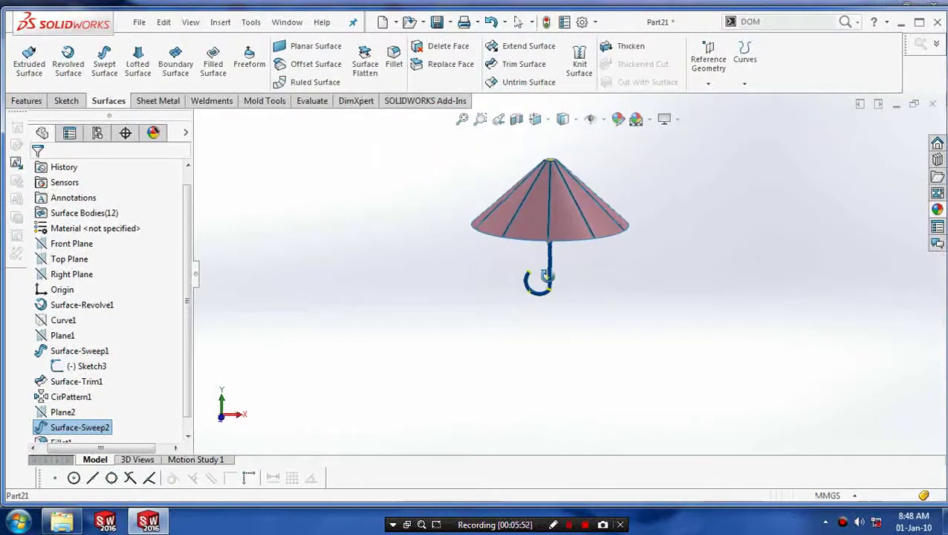
- Colour the whole Surface-Sweep2 handle feature near-black from the colour spectrum
right_click(549, 280)
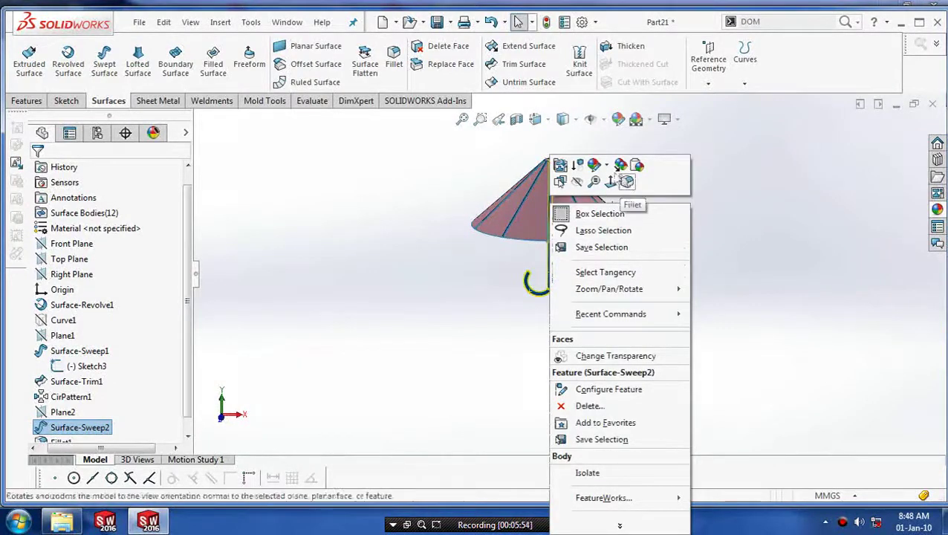
click(607, 166)
click(607, 192)
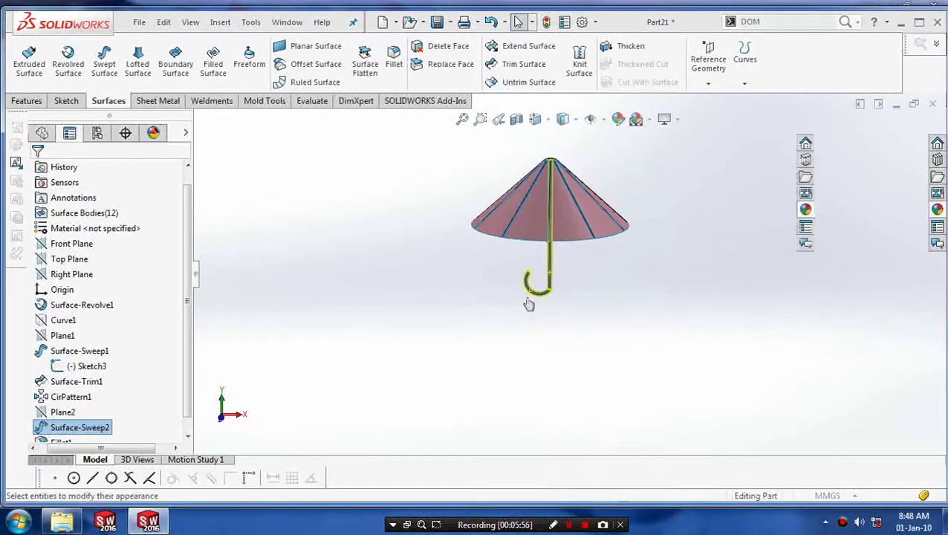
drag(187, 297, 186, 357)
drag(128, 339, 135, 379)
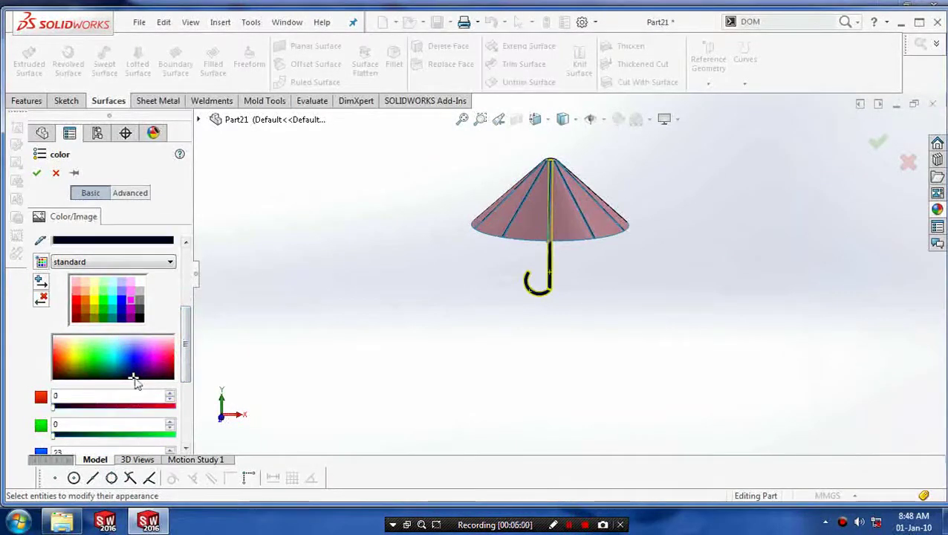
click(36, 174)
middle_drag(366, 275, 416, 392)
middle_drag(628, 297, 546, 217)
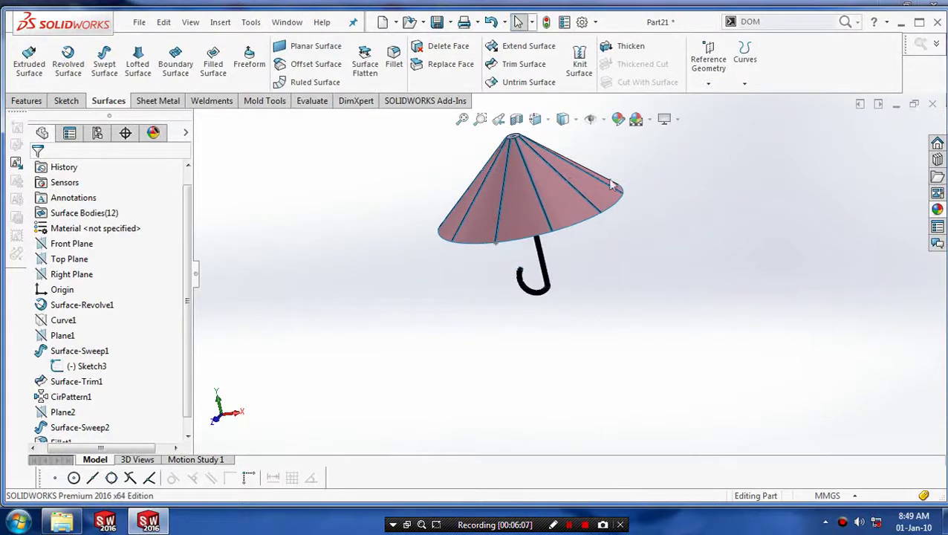
scroll(599, 154, up, 2)
scroll(594, 203, down, 4)
scroll(614, 356, up, 1)
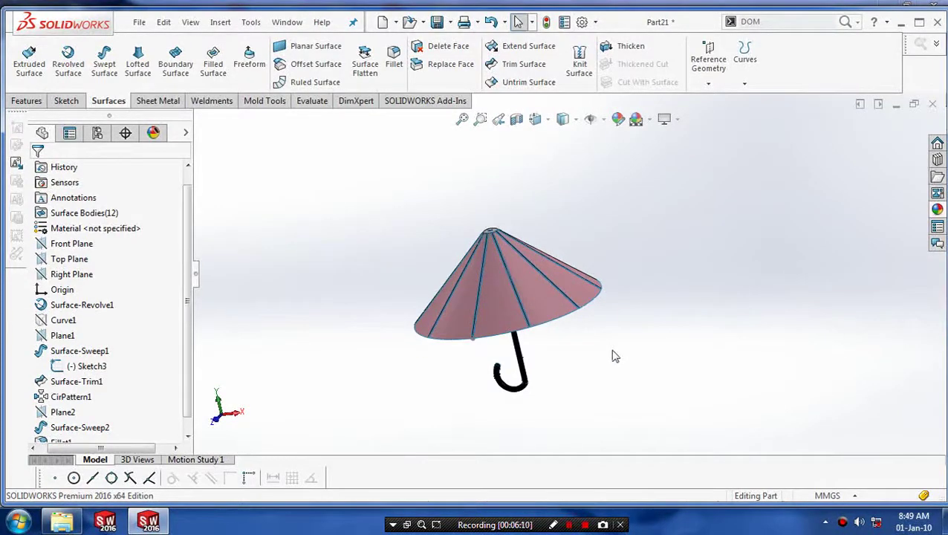